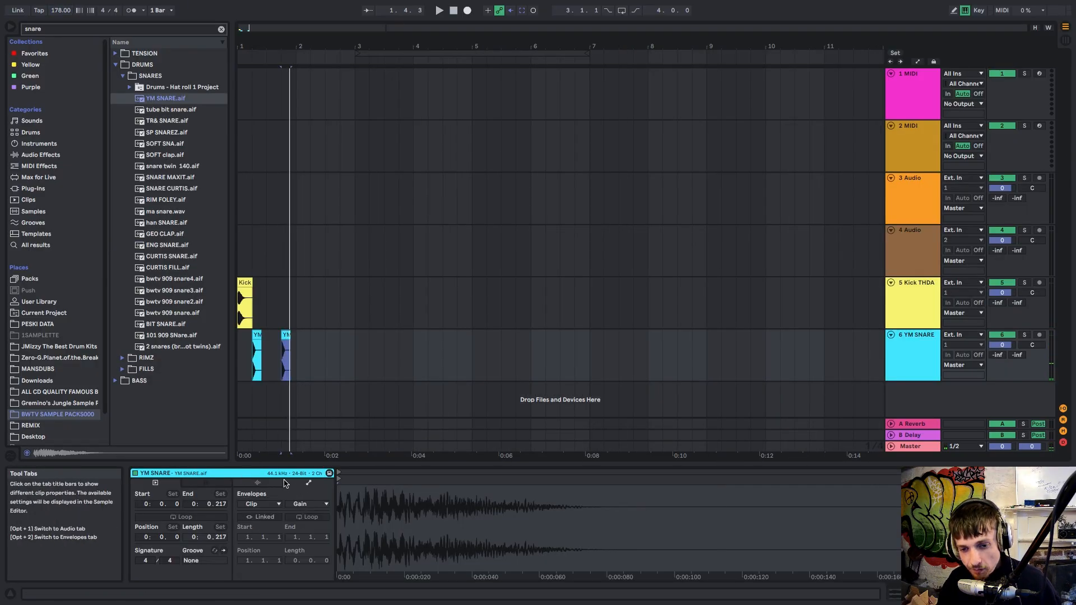
Step: Warp the second snare clip in Complex Pro mode and draw a downward-sloping transposition envelope across it
{"action": "left_click", "coordinate": [262, 483]}
{"action": "left_click", "coordinate": [250, 494]}
{"action": "left_click", "coordinate": [259, 504]}
{"action": "left_click", "coordinate": [255, 557]}
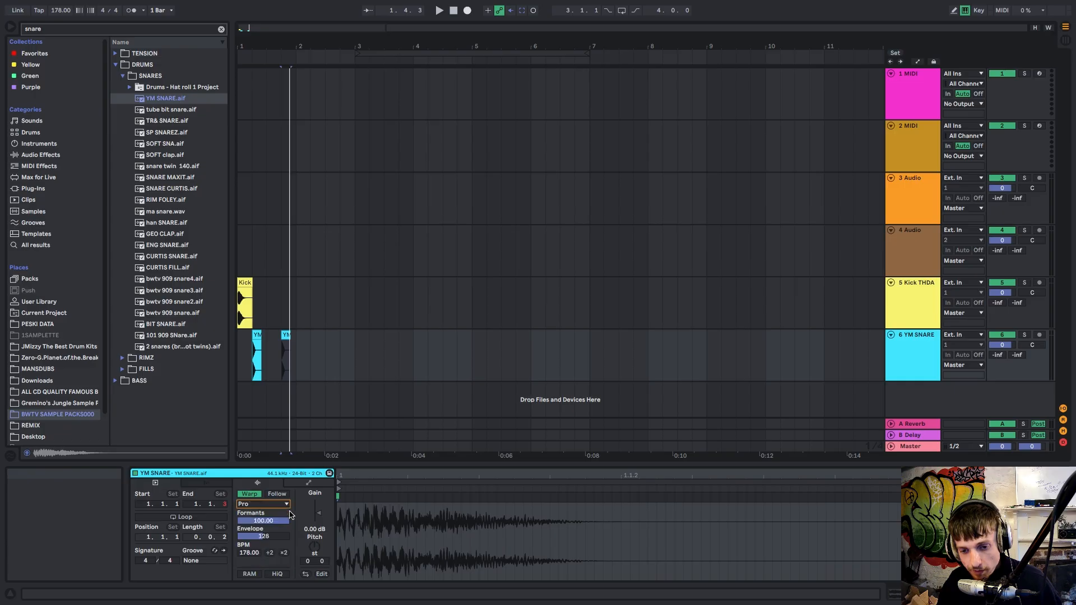
{"action": "left_click", "coordinate": [308, 483]}
{"action": "left_click_drag", "start_coordinate": [694, 541], "coordinate": [695, 551]}
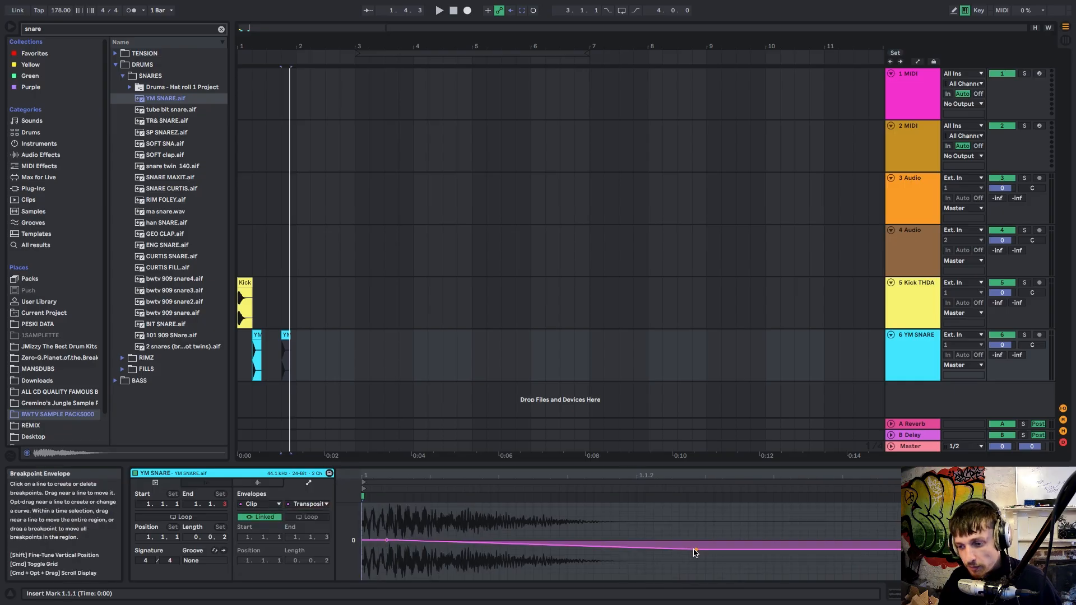
Step: Recolour the first snare clip crimson to distinguish it from the second snare
{"action": "right_click", "coordinate": [258, 337]}
{"action": "left_click", "coordinate": [390, 334]}
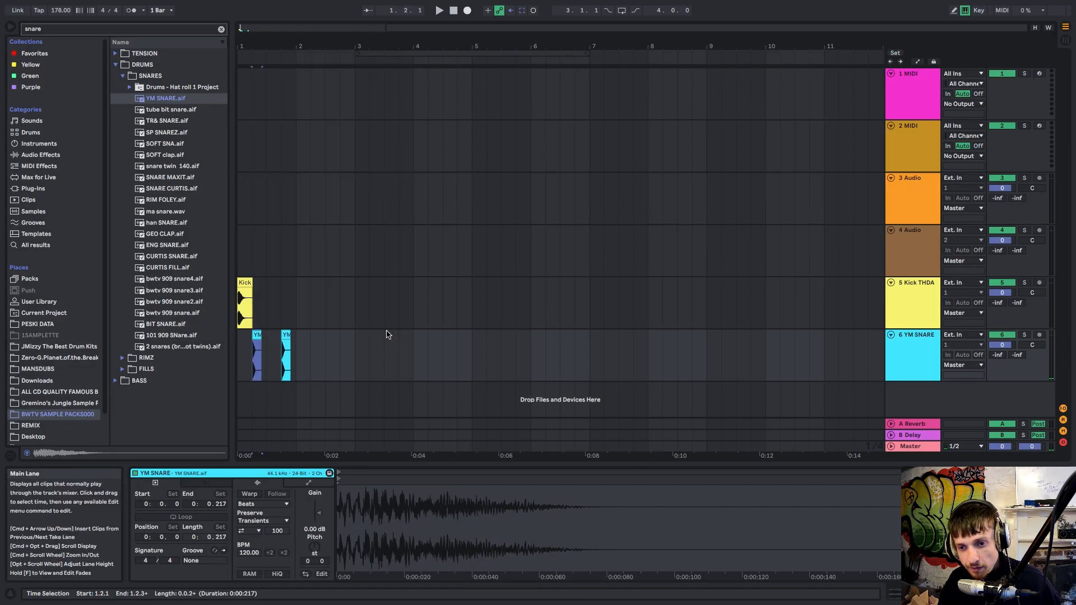
{"action": "right_click", "coordinate": [260, 338]}
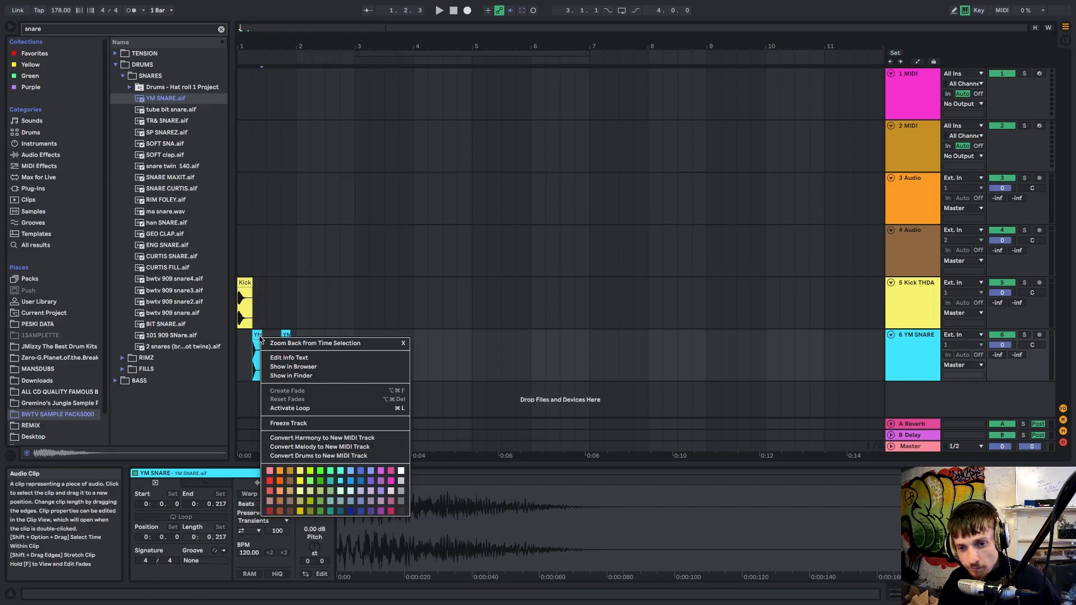
{"action": "left_click", "coordinate": [390, 509]}
Step: Duplicate the first bar of snares into bar 2 and the first bar of the kick track into bars 2 and 3
{"action": "left_click_drag", "start_coordinate": [291, 358], "coordinate": [216, 371]}
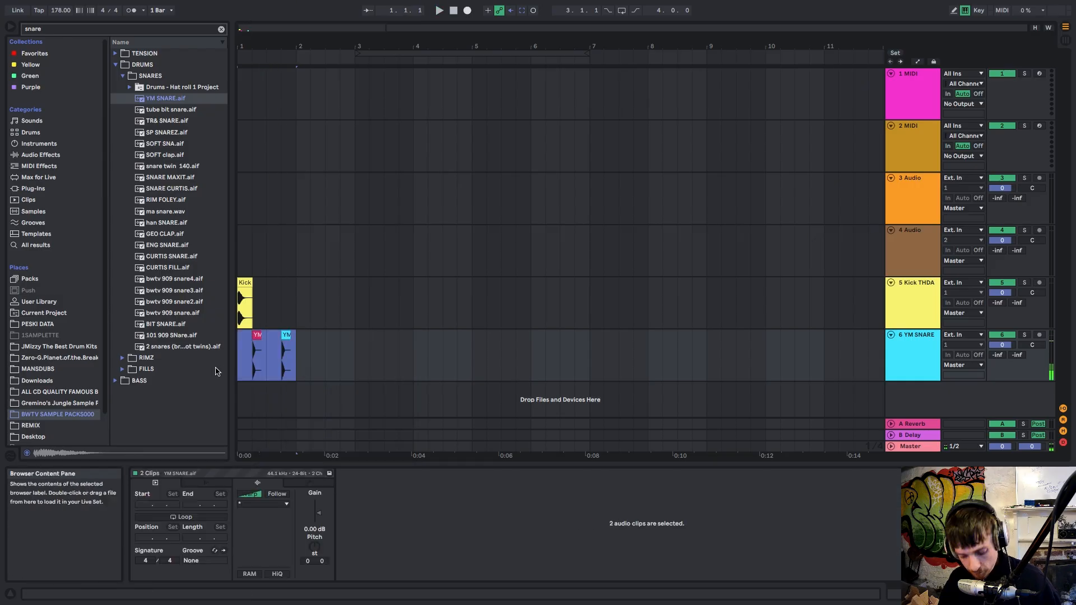
{"action": "key", "text": "ctrl+d"}
{"action": "key", "text": "space"}
{"action": "left_click_drag", "start_coordinate": [307, 308], "coordinate": [240, 306]}
{"action": "key", "text": "ctrl+d"}
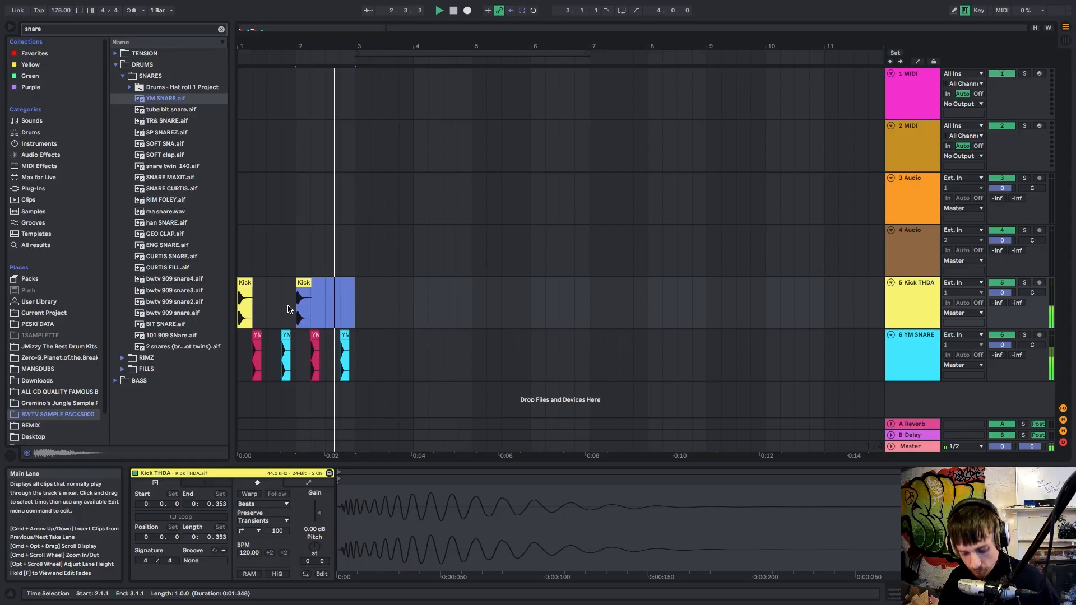
{"action": "key", "text": "ctrl+d"}
Step: Extend the beat to four bars by duplicating the two-bar snare pattern into bars 3 and 4 and the kick into bar 4
{"action": "left_click_drag", "start_coordinate": [241, 358], "coordinate": [355, 359]}
{"action": "key", "text": "ctrl+d"}
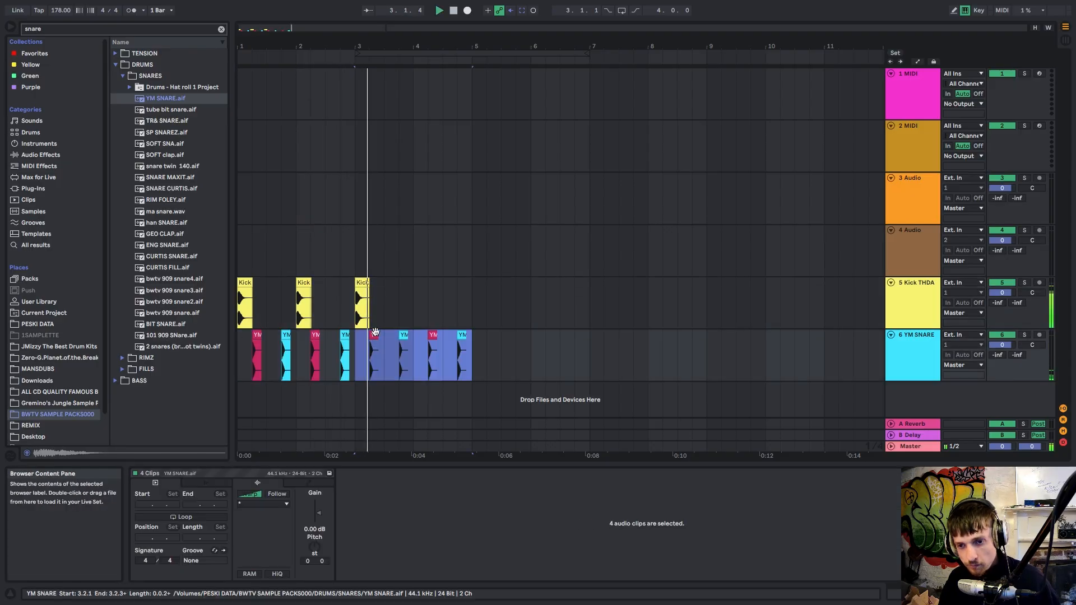
{"action": "left_click_drag", "start_coordinate": [401, 305], "coordinate": [354, 306]}
{"action": "key", "text": "ctrl+d"}
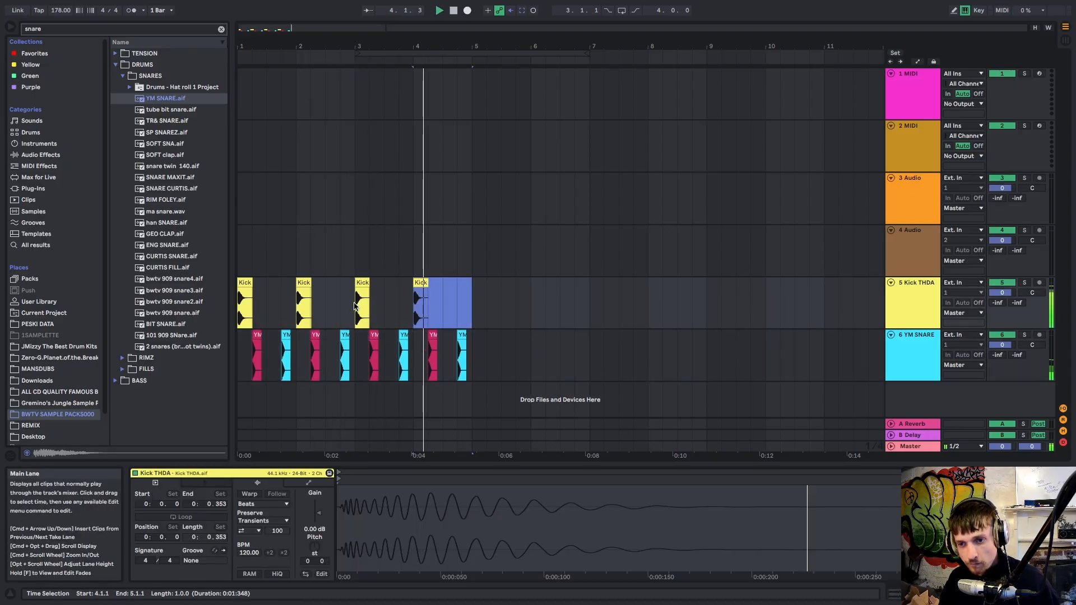
Step: Loop playback over the last half bar, from 4.3.1 to 5.1.1
{"action": "left_click_drag", "start_coordinate": [443, 307], "coordinate": [470, 314]}
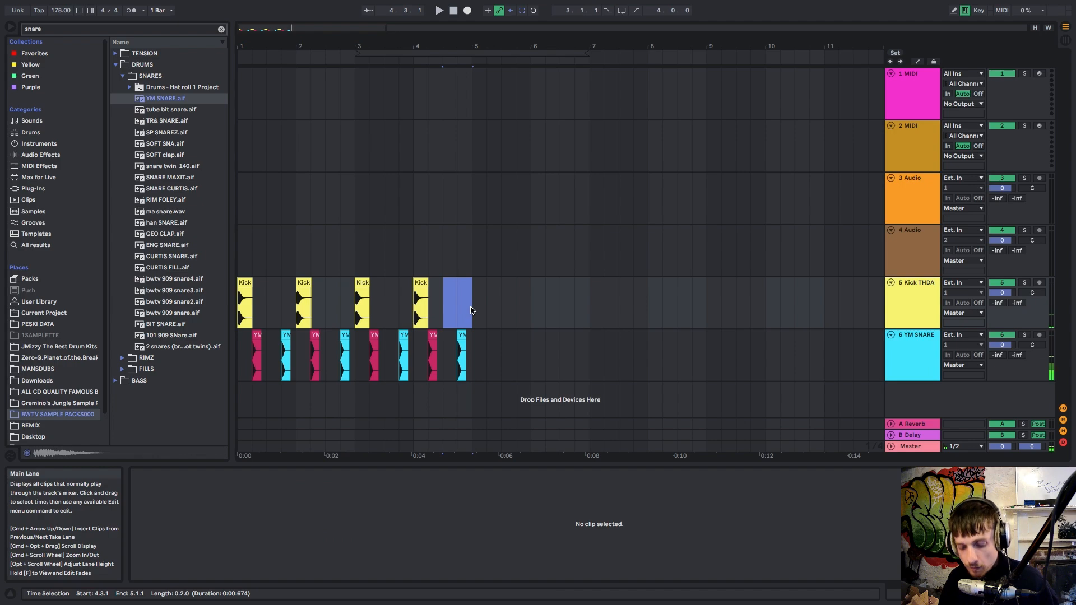
{"action": "key", "text": "space"}
{"action": "key", "text": "space"}
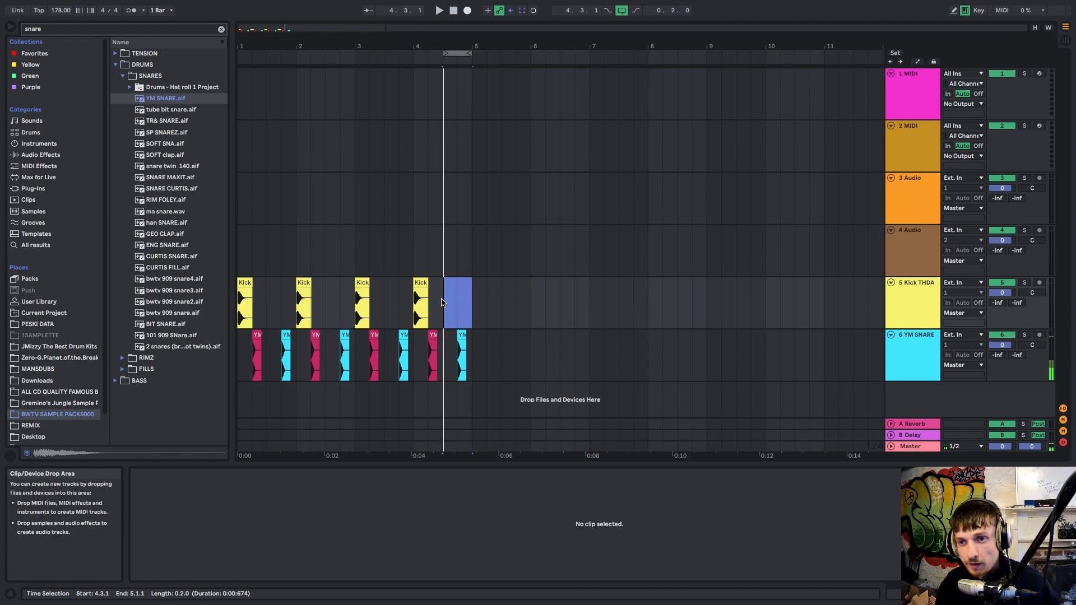
Step: Add champion sound.wav from the Jungle riddims folder of Gremino's Jungle Sample pack to track 4 at 4.3.1
{"action": "left_click", "coordinate": [59, 403]}
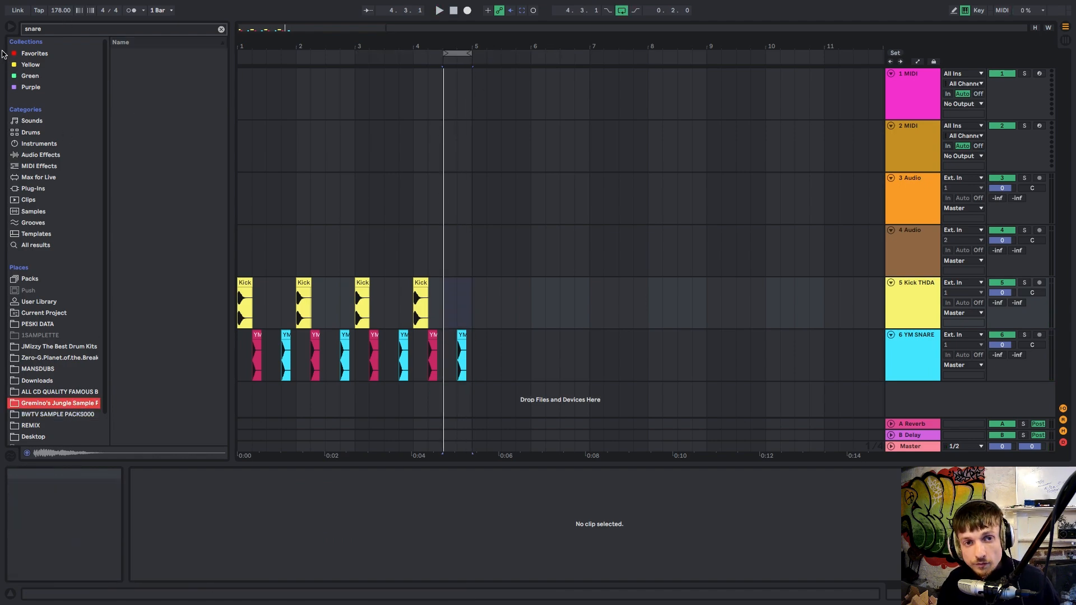
{"action": "key", "text": "Escape"}
{"action": "left_click", "coordinate": [146, 88]}
{"action": "left_click", "coordinate": [151, 108]}
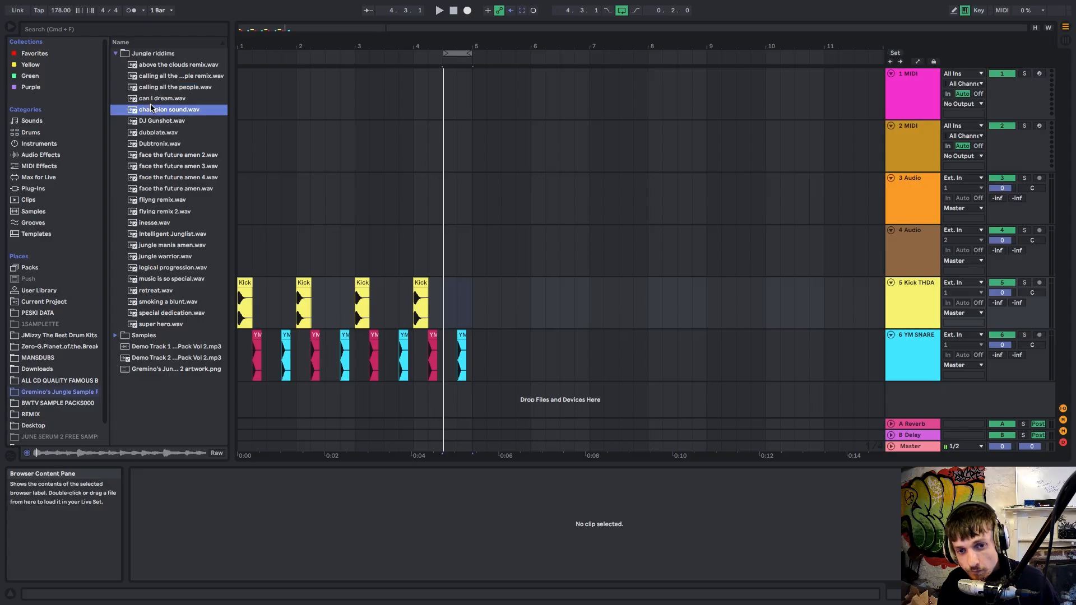
{"action": "left_click_drag", "start_coordinate": [151, 112], "coordinate": [450, 237]}
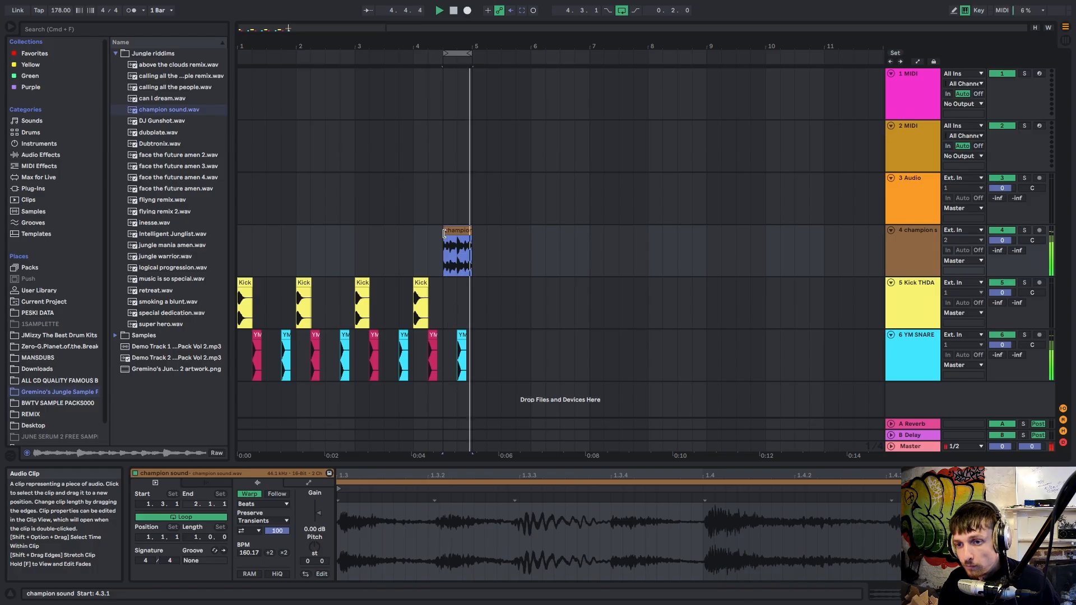
Step: Find the kHs Frequency Shifter plug-in with the search "freq", load it on the champion sound track and set it to -362 Hz
{"action": "left_click", "coordinate": [61, 31]}
{"action": "type", "text": "fre"}
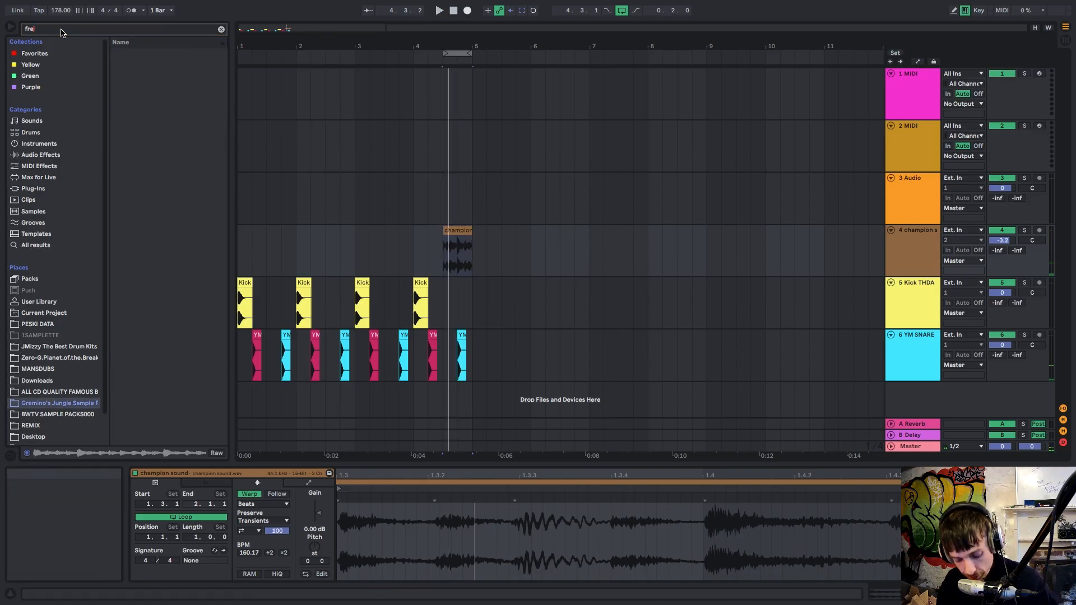
{"action": "type", "text": "q"}
{"action": "left_click", "coordinate": [33, 188]}
{"action": "double_click", "coordinate": [177, 76]}
{"action": "left_click_drag", "start_coordinate": [309, 172], "coordinate": [310, 210]}
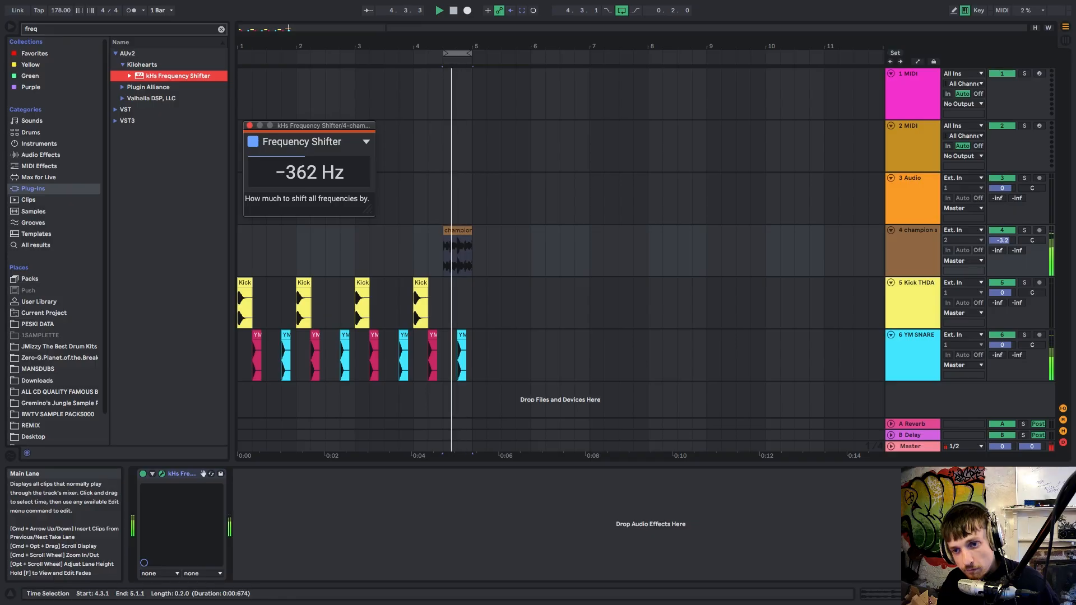
Step: Split the champion sound clip at 4.4.1
{"action": "left_click", "coordinate": [466, 58]}
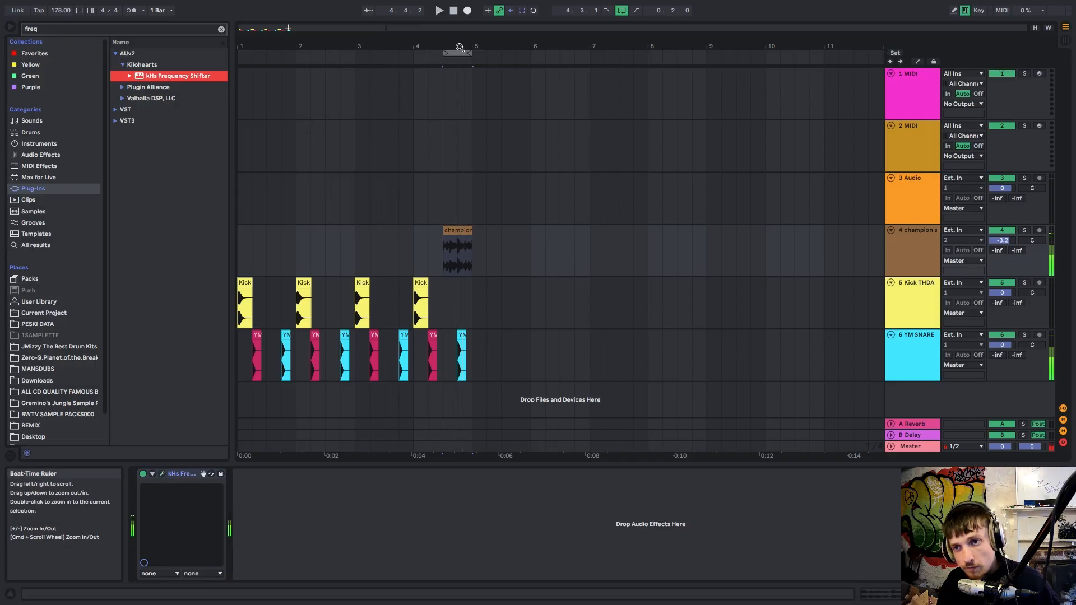
{"action": "scroll", "coordinate": [466, 58], "scroll_direction": "up", "scroll_amount": 5}
{"action": "left_click_drag", "start_coordinate": [451, 244], "coordinate": [533, 243]}
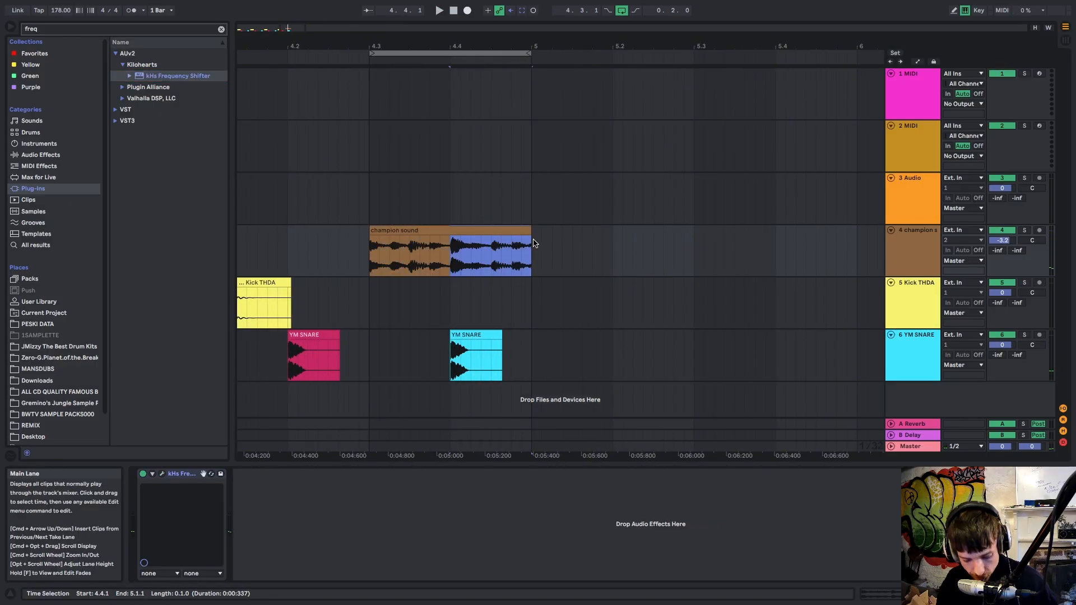
{"action": "key", "text": "super+e"}
Step: Double the second champion sound clip's tempo to 320.34 BPM and warp it in Texture mode with a slightly smaller grain size
{"action": "left_click", "coordinate": [476, 241]}
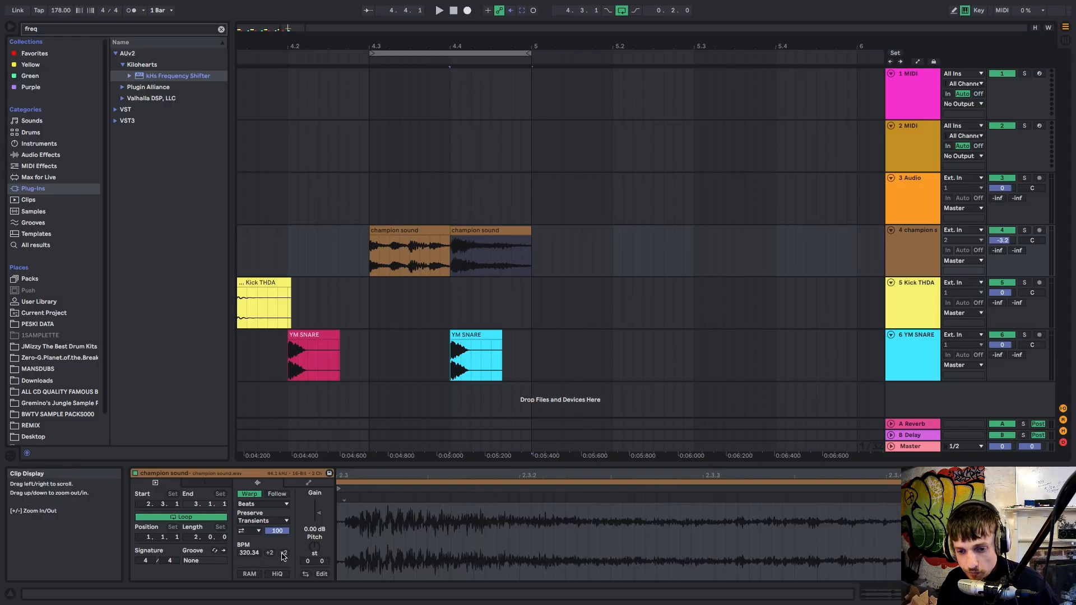
{"action": "left_click", "coordinate": [262, 504]}
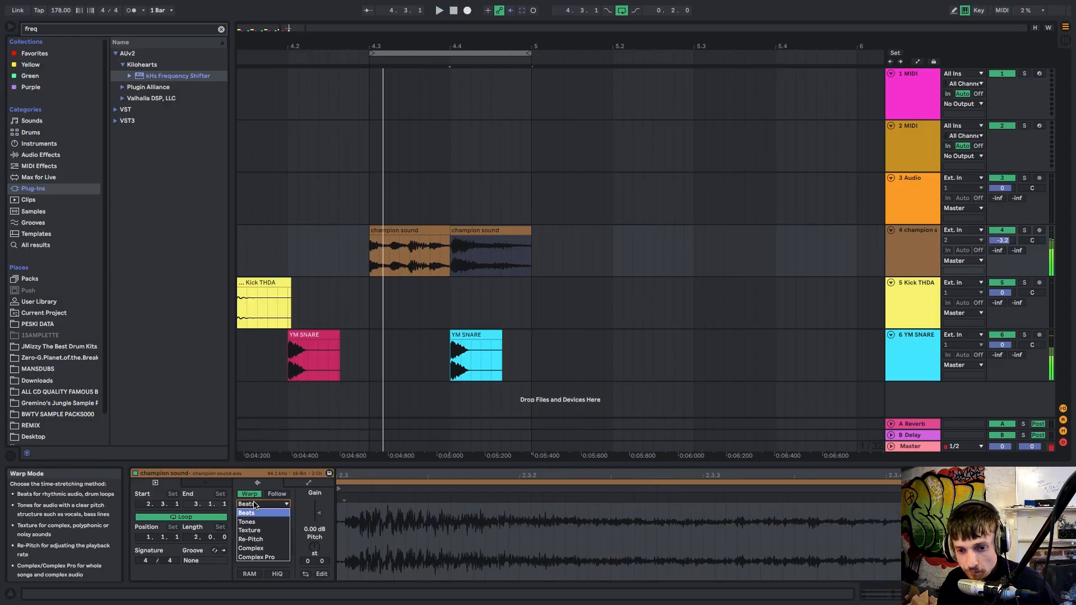
{"action": "left_click", "coordinate": [256, 532]}
{"action": "left_click_drag", "start_coordinate": [261, 520], "coordinate": [261, 532]}
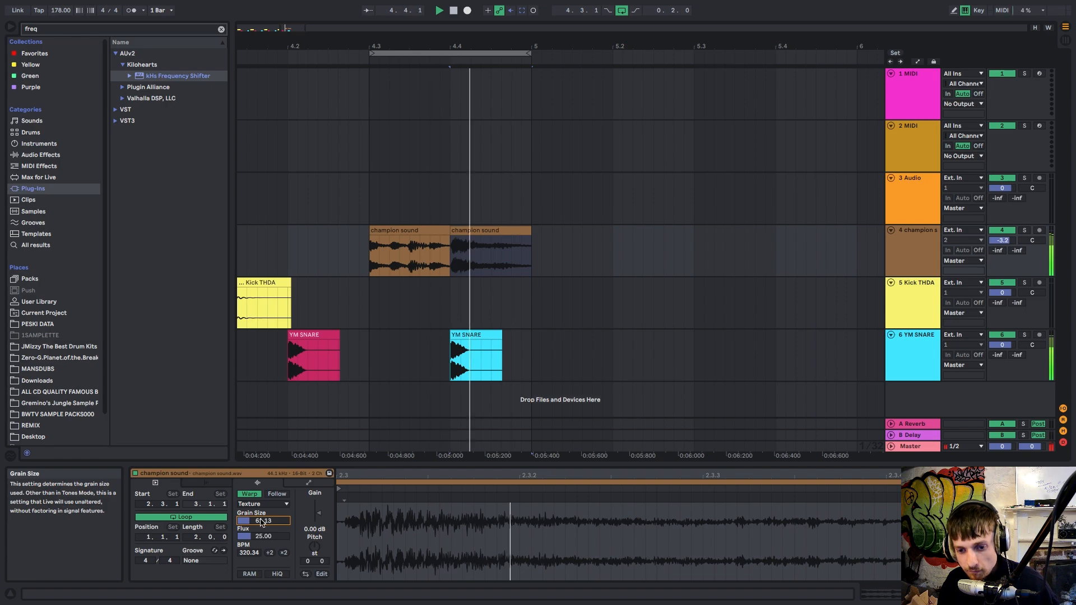
Step: Set the playback loop to the full four bars, from 1.1.1 to 5.1.1
{"action": "left_click_drag", "start_coordinate": [340, 53], "coordinate": [166, 58]}
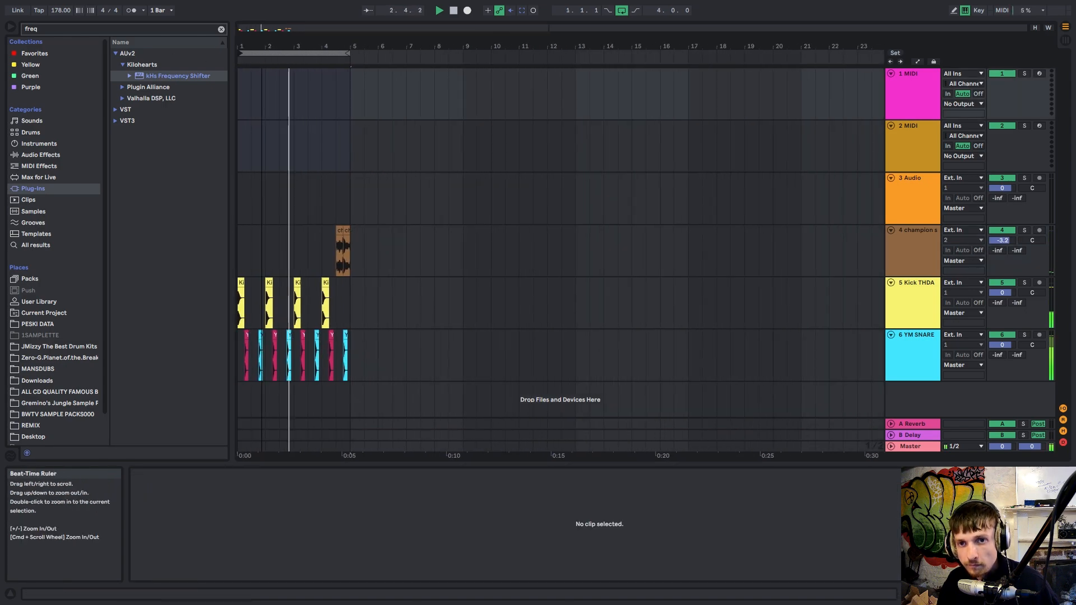
{"action": "left_click_drag", "start_coordinate": [261, 48], "coordinate": [261, 46]}
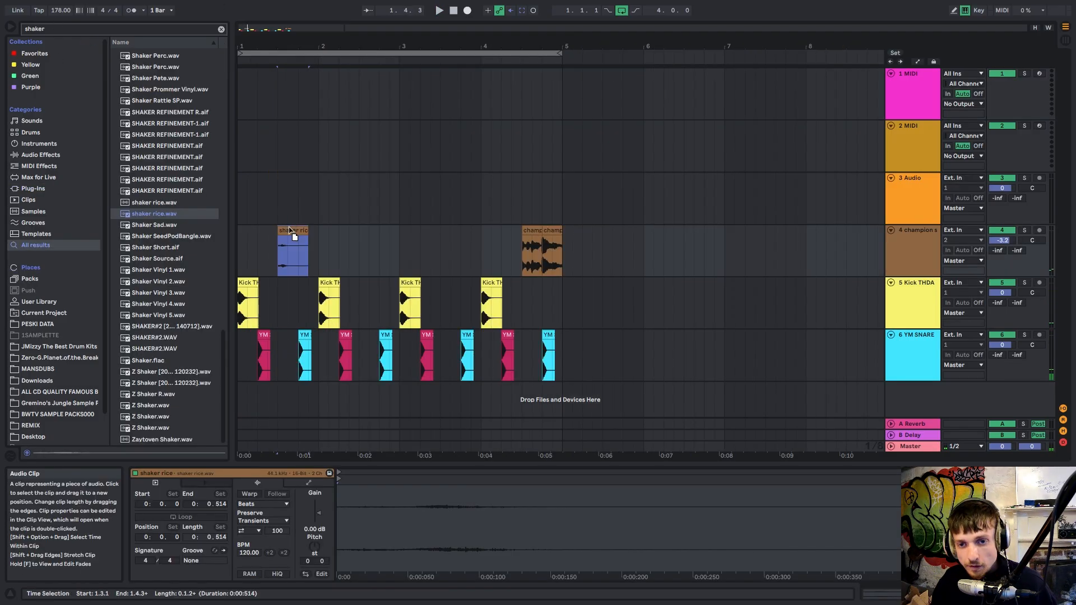
Step: Move the shaker rice clip to track 3 at 1.2.1 and raise its gain to 6.81 dB
{"action": "left_click_drag", "start_coordinate": [297, 262], "coordinate": [276, 211]}
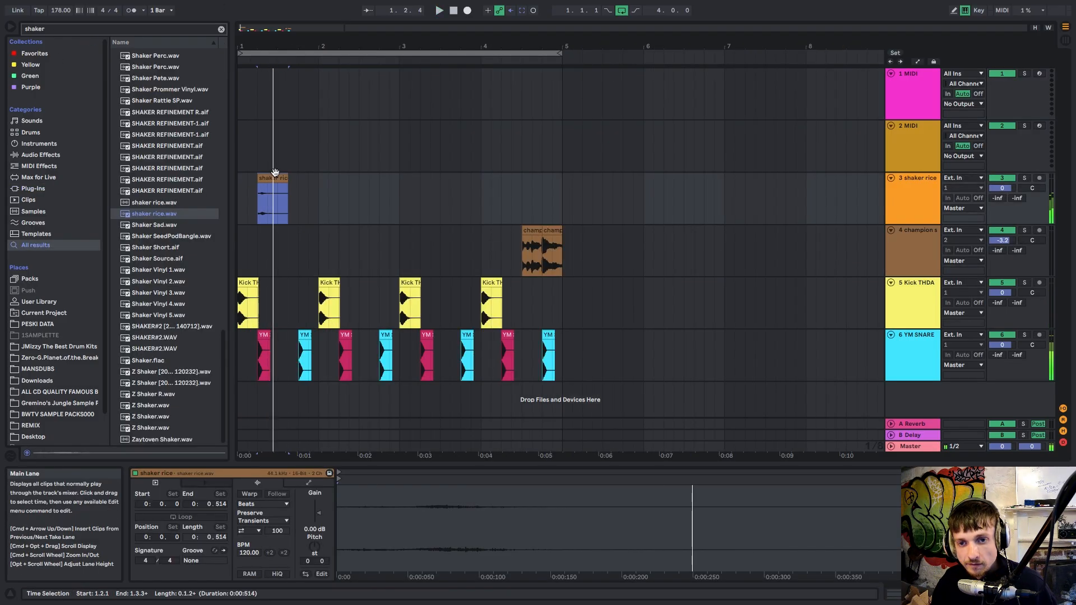
{"action": "left_click_drag", "start_coordinate": [314, 547], "coordinate": [315, 527]}
Step: Repeat the shortened shaker clip on beats 2 and 4 through all four bars
{"action": "key", "text": "space"}
{"action": "key", "text": "space"}
{"action": "key", "text": "space"}
{"action": "key", "text": "space"}
{"action": "key", "text": "space"}
{"action": "key", "text": "space"}
{"action": "key", "text": "space"}
{"action": "key", "text": "space"}
{"action": "key", "text": "space"}
{"action": "key", "text": "space"}
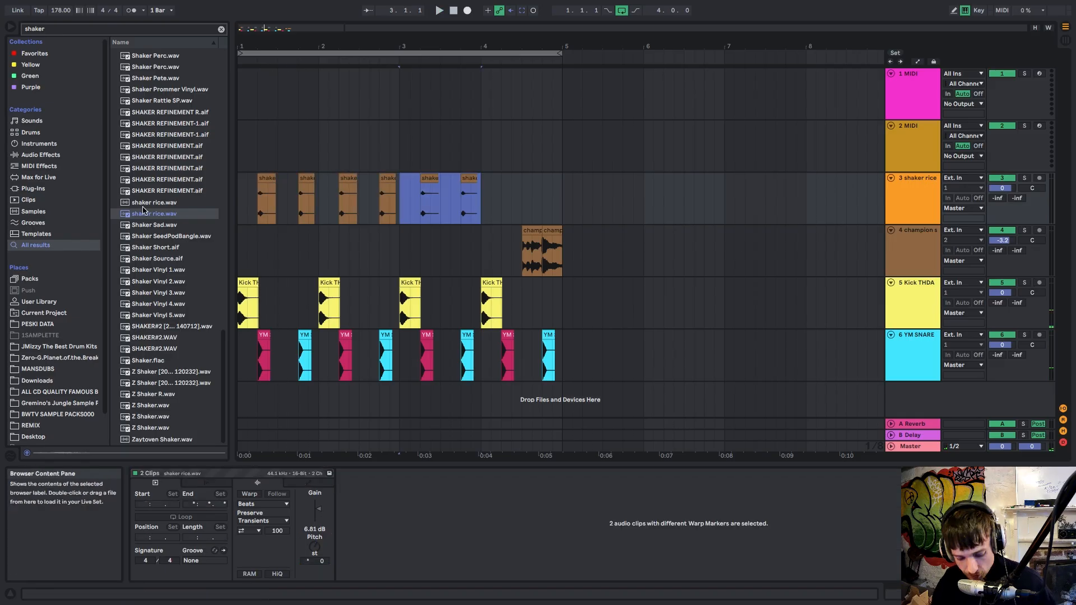
{"action": "key", "text": "ctrl+d"}
Step: Play the four-bar shaker pattern and lower the shaker rice track's volume to -6.3 dB
{"action": "left_click_drag", "start_coordinate": [572, 201], "coordinate": [239, 191]}
{"action": "key", "text": "space"}
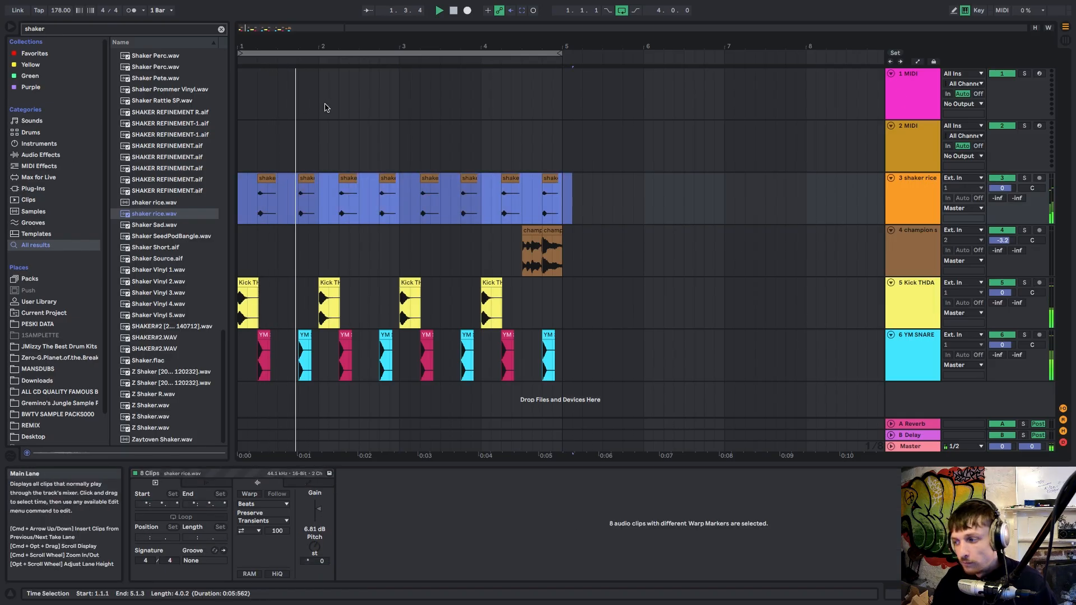
{"action": "left_click_drag", "start_coordinate": [1002, 187], "coordinate": [1002, 196]}
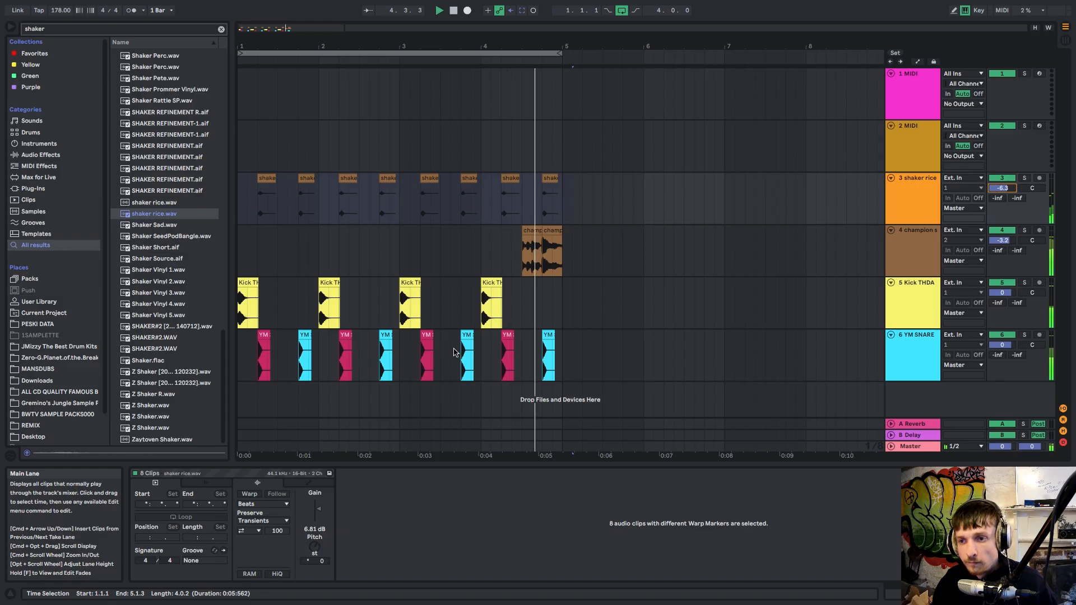
Step: Search the samples for "open" and place Hihat Open Brim.wav on the shaker rice track at 4.3.1
{"action": "left_click", "coordinate": [35, 27]}
{"action": "type", "text": "open"}
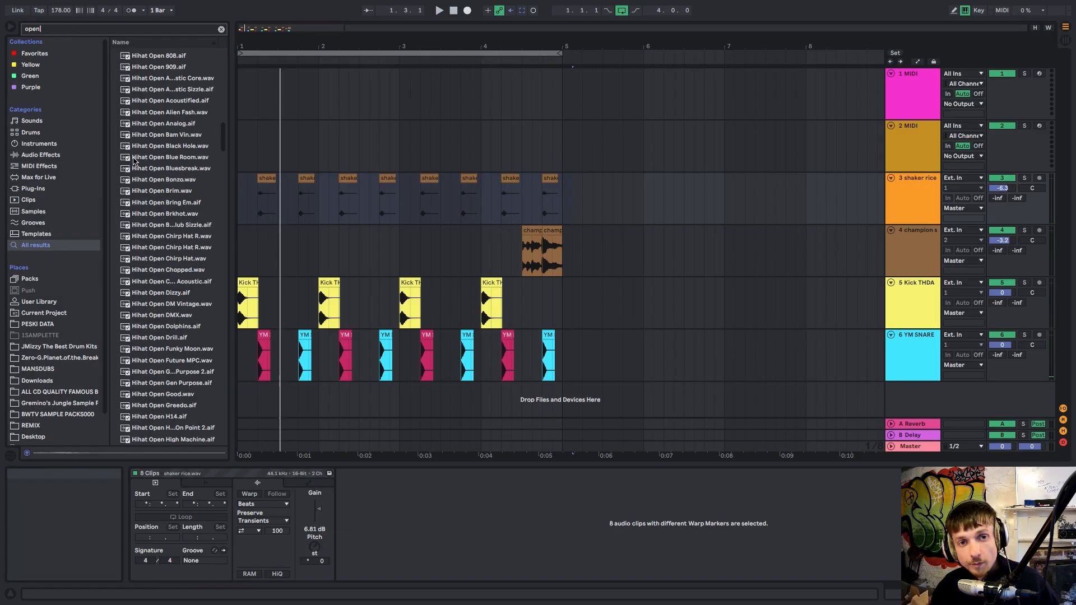
{"action": "left_click", "coordinate": [174, 258]}
{"action": "left_click_drag", "start_coordinate": [162, 192], "coordinate": [526, 213]}
Step: Reverse the Hihat Open Brim clip and move it to the very end of bar 4
{"action": "key", "text": "r"}
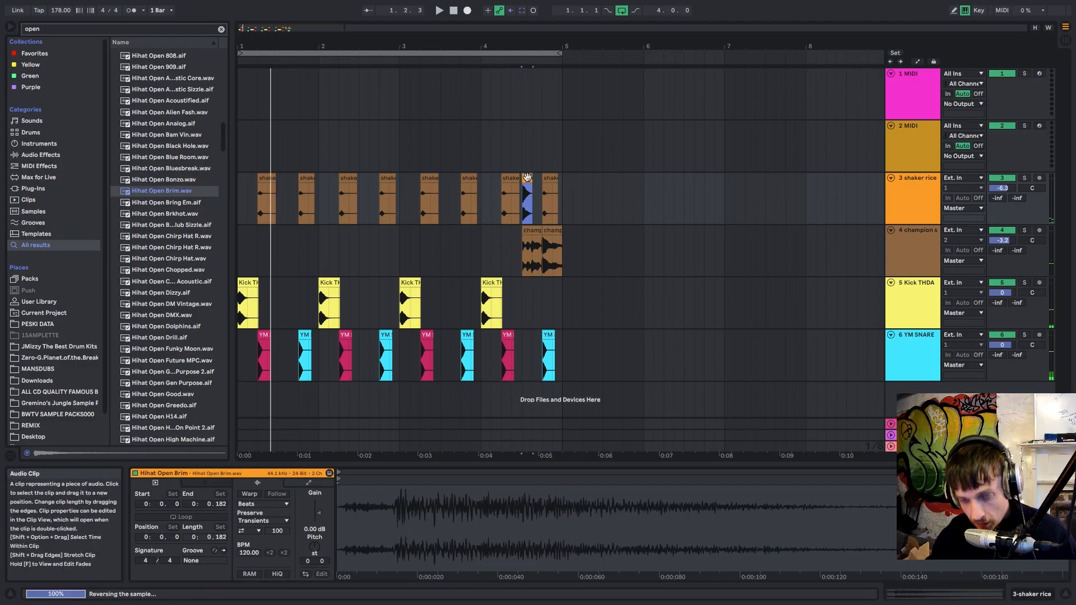
{"action": "left_click_drag", "start_coordinate": [527, 177], "coordinate": [558, 179]}
{"action": "key", "text": "space"}
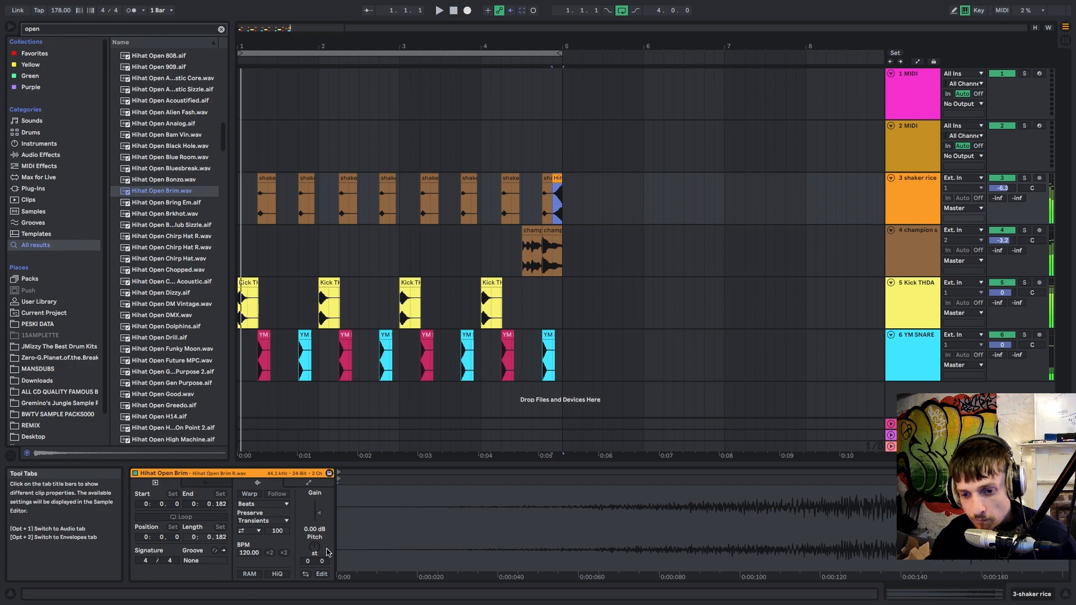
Step: Set the reversed hi-hat clip's pitch to -1 semitone and its gain to -1.10 dB during playback
{"action": "left_click", "coordinate": [315, 546]}
{"action": "key", "text": "space"}
{"action": "left_click_drag", "start_coordinate": [317, 516], "coordinate": [317, 522]}
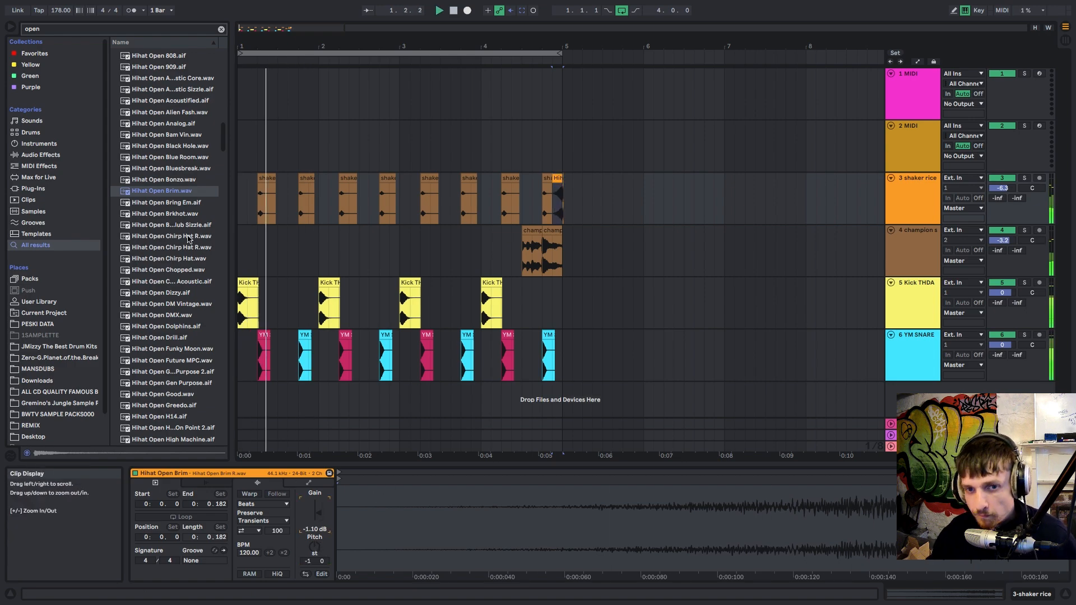
Step: Place reversed Hihat Open Black Hole clips on the kick track at 4.3.1 and on the champion sound track at 1.1.1 and 3.1.1
{"action": "left_click", "coordinate": [168, 145]}
{"action": "left_click_drag", "start_coordinate": [168, 146], "coordinate": [248, 242]}
{"action": "key", "text": "space"}
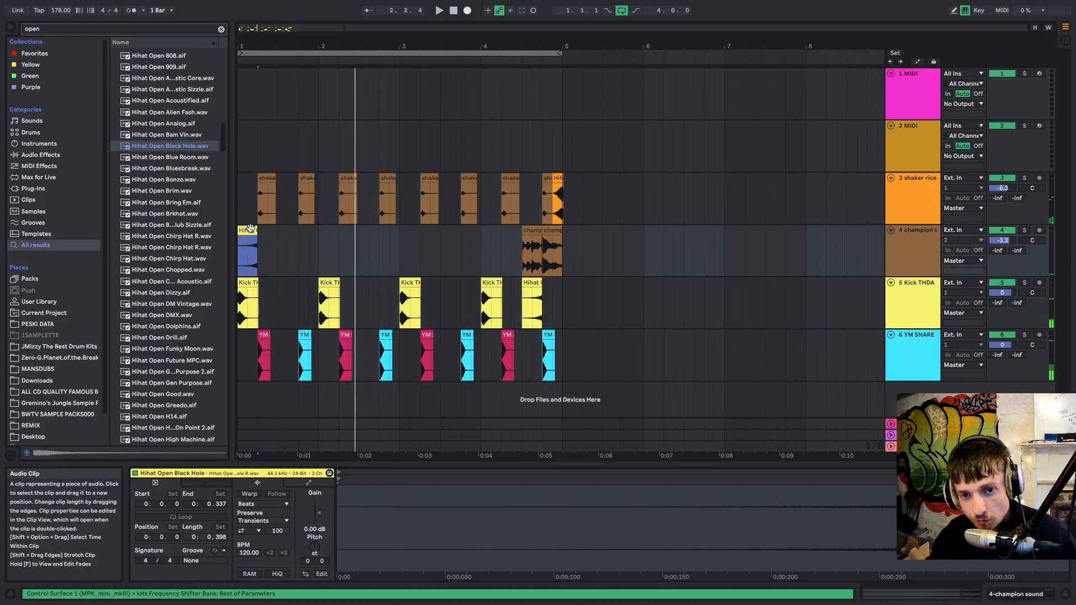
{"action": "left_click_drag", "start_coordinate": [250, 229], "coordinate": [410, 234]}
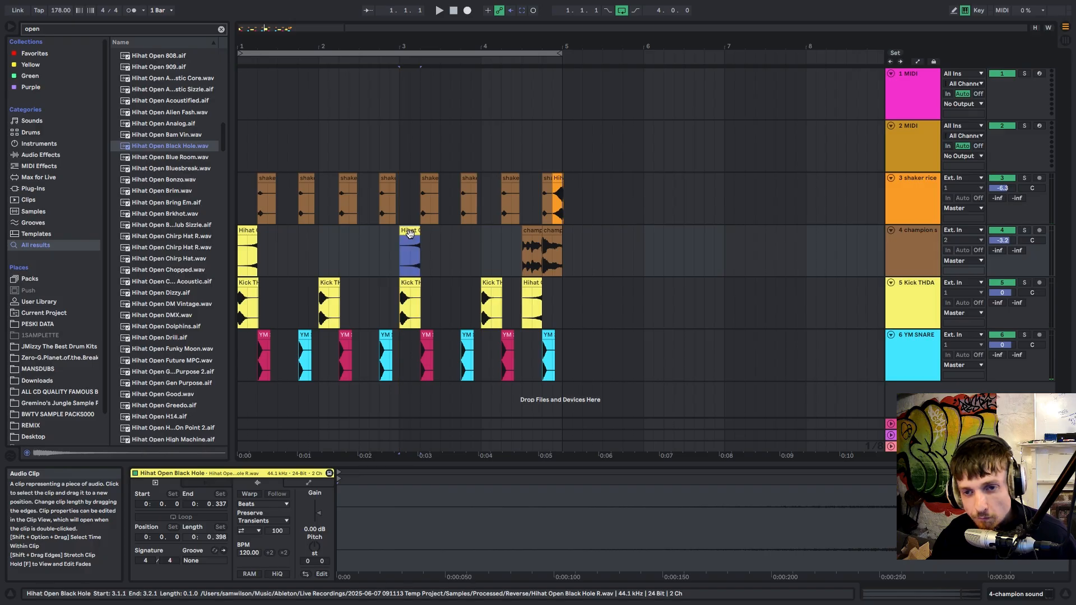
Step: Group the four audio tracks from shaker rice to YM SNARE and name the group "drums"
{"action": "left_click_drag", "start_coordinate": [344, 35], "coordinate": [343, 23]}
{"action": "key", "text": "ctrl+a"}
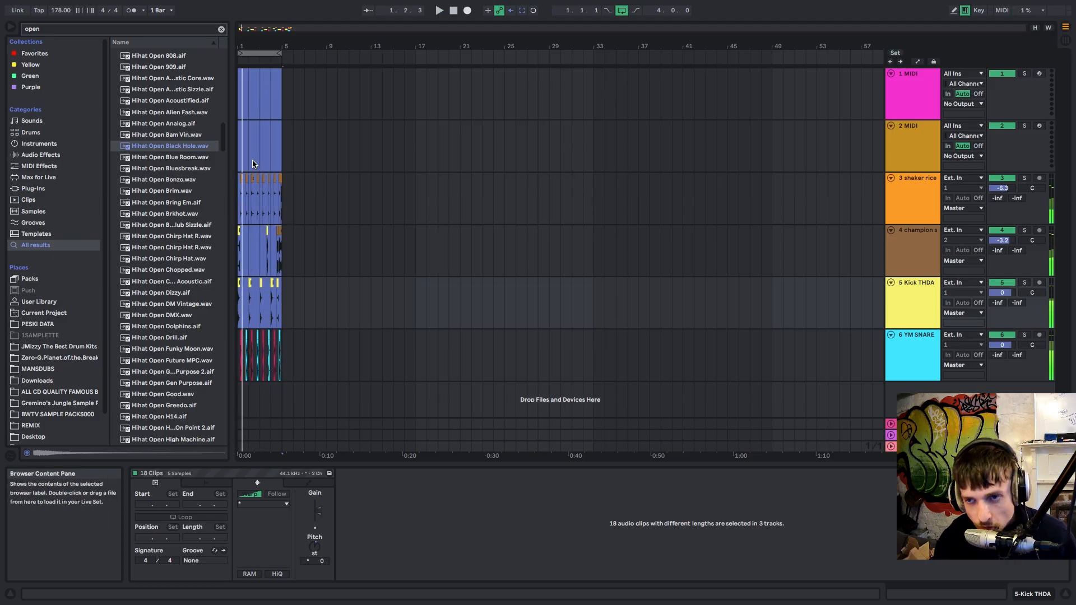
{"action": "left_click", "coordinate": [927, 346]}
{"action": "left_click", "coordinate": [925, 203], "text": "shift"}
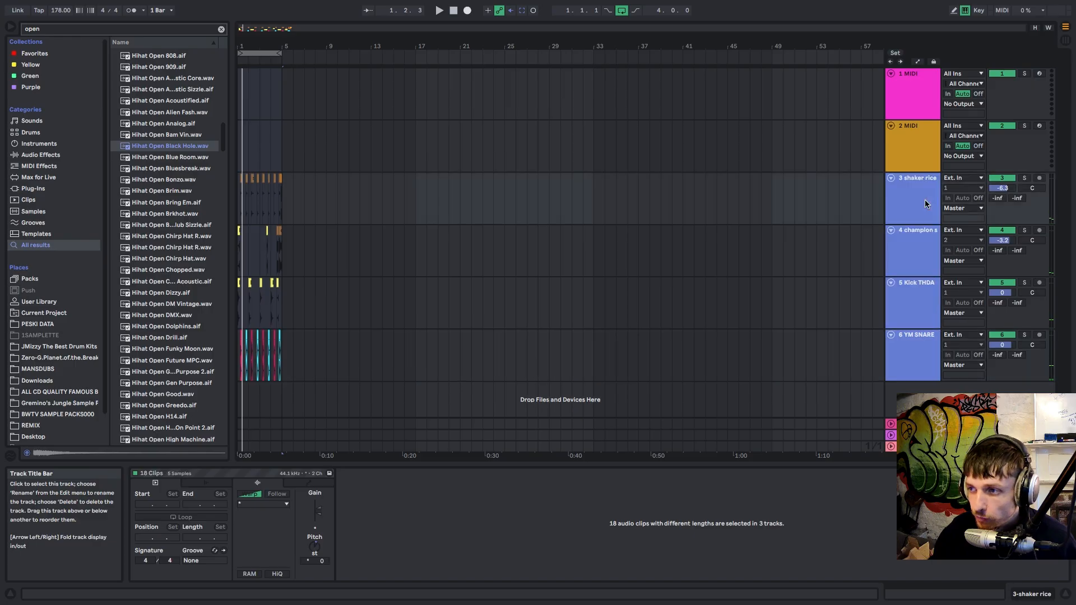
{"action": "key", "text": "ctrl+g"}
{"action": "type", "text": "drums"}
{"action": "key", "text": "Return"}
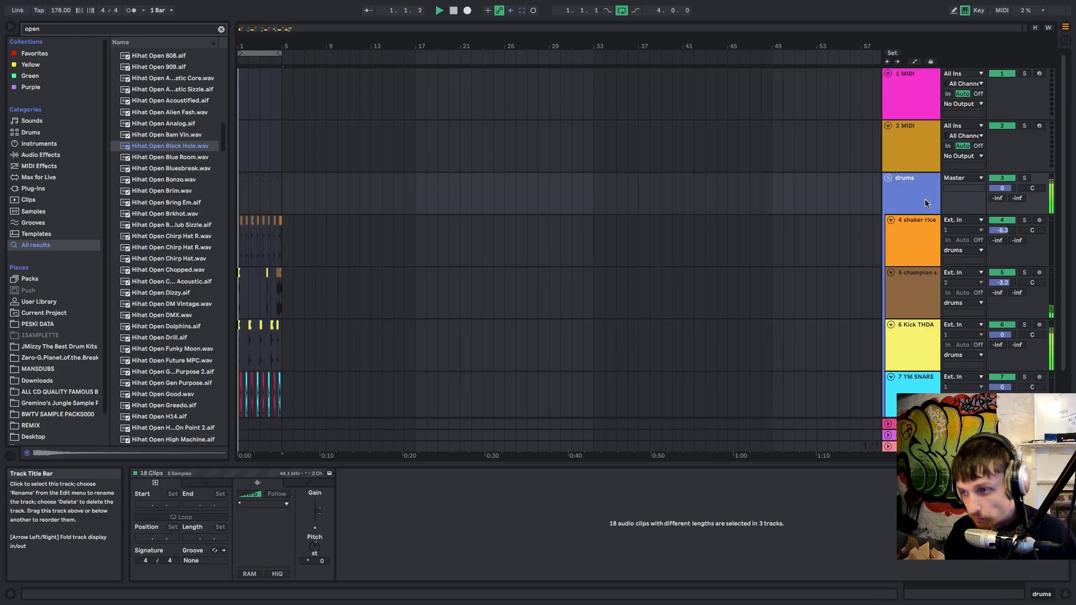
Step: Search the plug-ins for "ser" and load Serum 2 on the first MIDI track
{"action": "key", "text": "ctrl+f"}
{"action": "type", "text": "ser"}
{"action": "left_click", "coordinate": [33, 188]}
{"action": "left_click", "coordinate": [155, 100]}
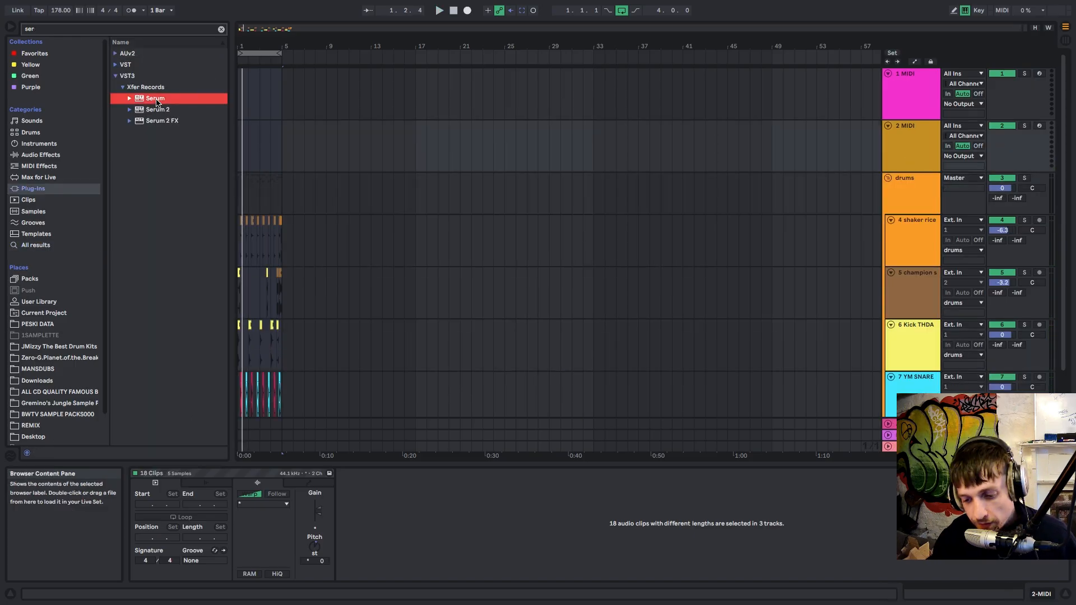
{"action": "double_click", "coordinate": [155, 109]}
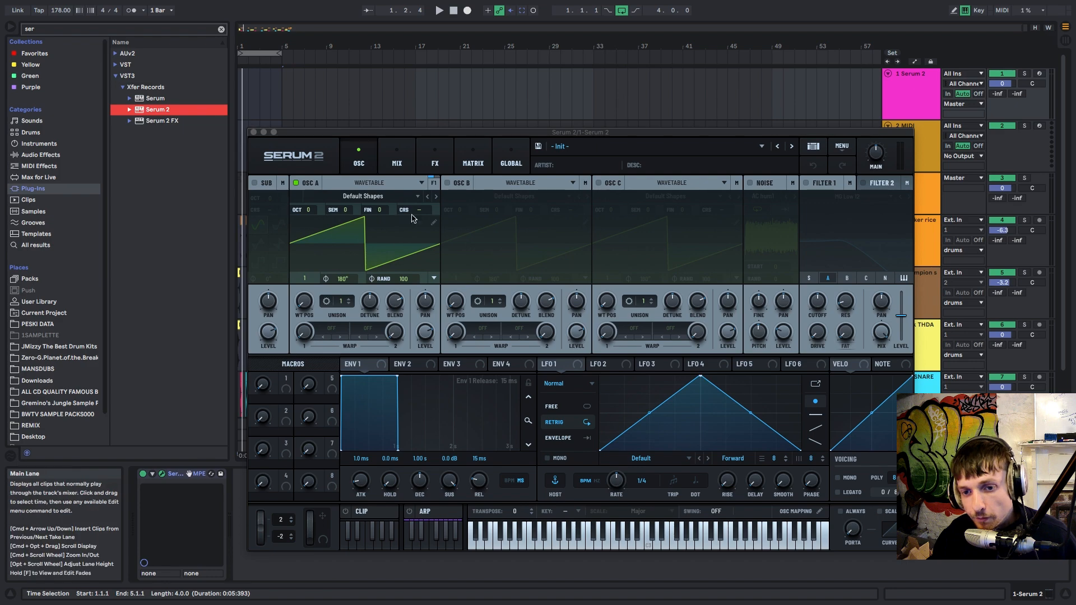
Step: Load the user preset 808 SDF ii from the JUNE SERUM2 folder and arm the Serum 2 track for recording
{"action": "left_click", "coordinate": [565, 151]}
{"action": "mouse_move", "coordinate": [751, 171]}
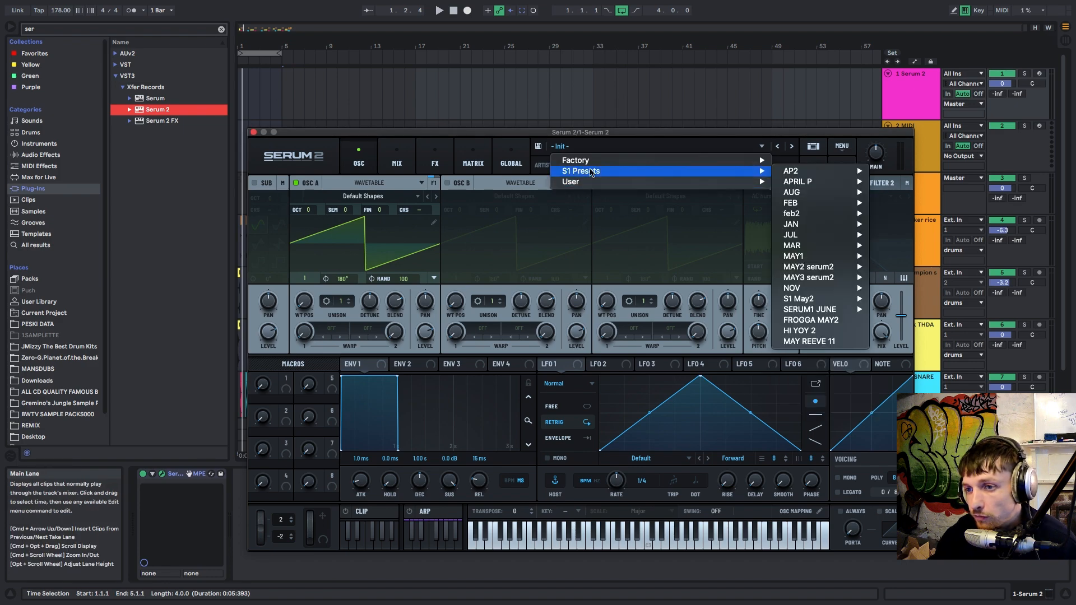
{"action": "mouse_move", "coordinate": [813, 237]}
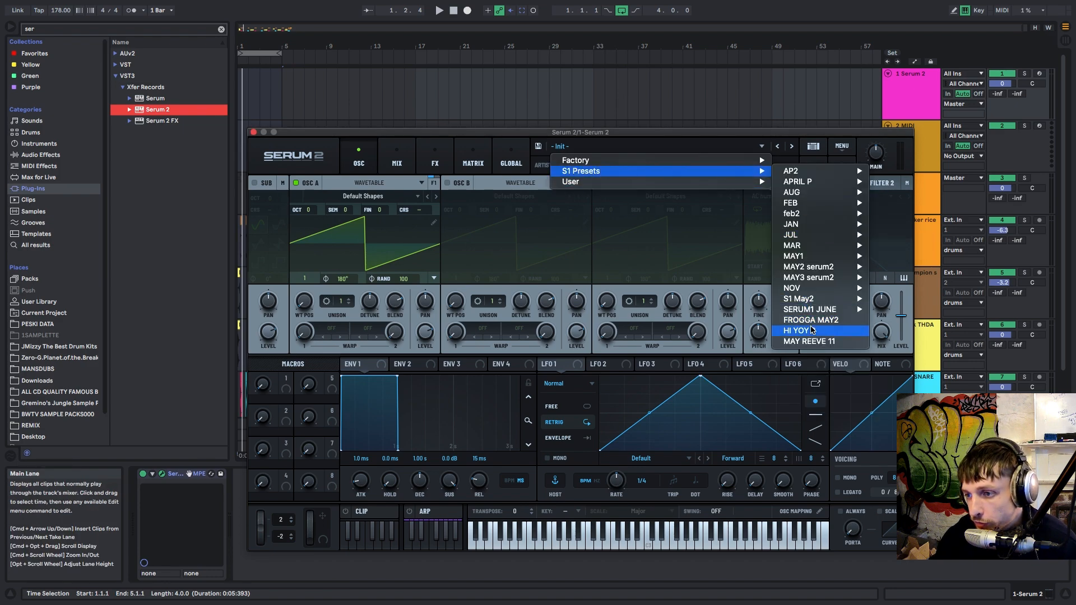
{"action": "mouse_move", "coordinate": [818, 197]}
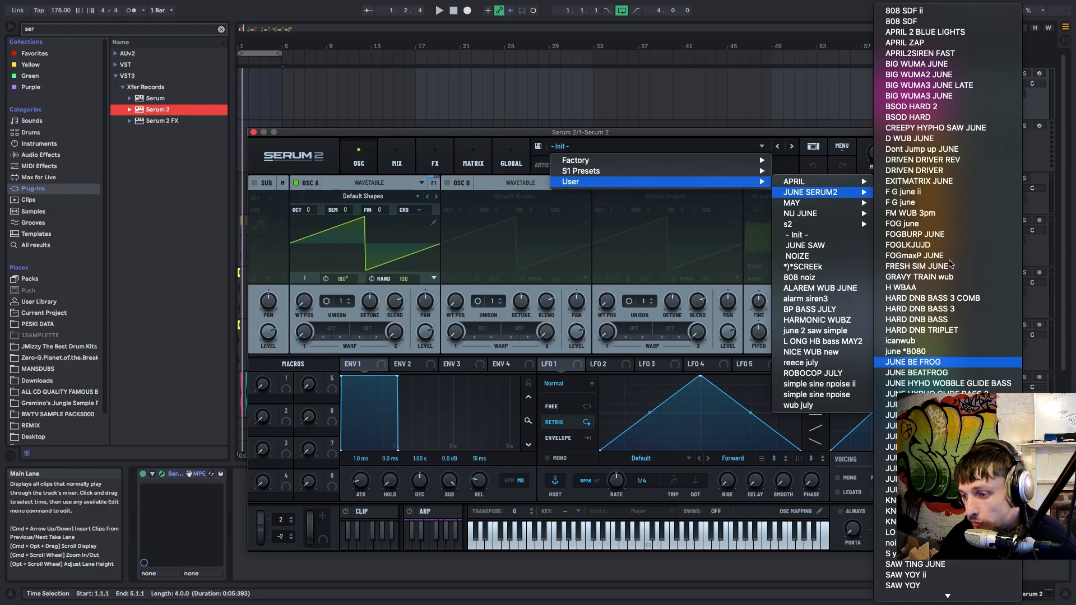
{"action": "left_click", "coordinate": [903, 10]}
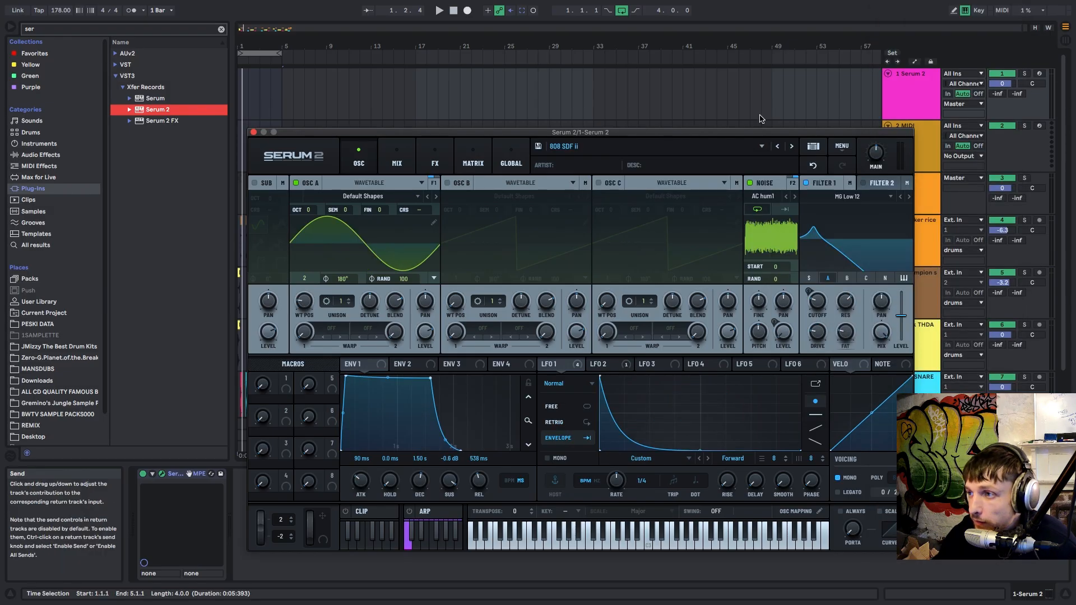
{"action": "left_click_drag", "start_coordinate": [701, 133], "coordinate": [727, 436]}
{"action": "left_click", "coordinate": [1039, 74]}
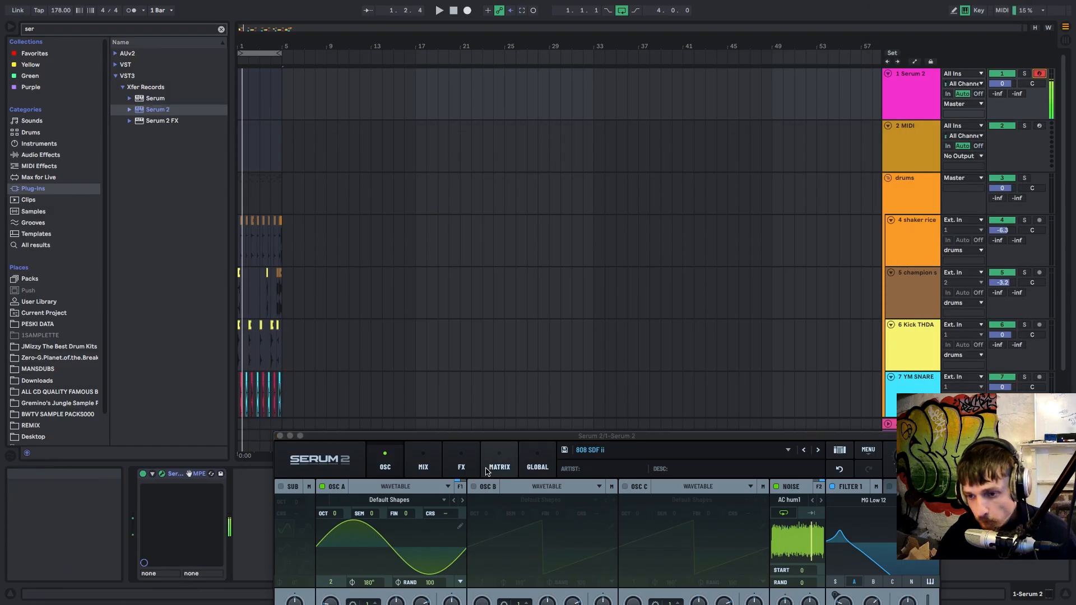
Step: Switch Serum 2 to the 808 SDF preset and place its sound as an audio clip at 1.1.1 on a new track
{"action": "left_click_drag", "start_coordinate": [504, 436], "coordinate": [483, 180]}
{"action": "left_click", "coordinate": [798, 194]}
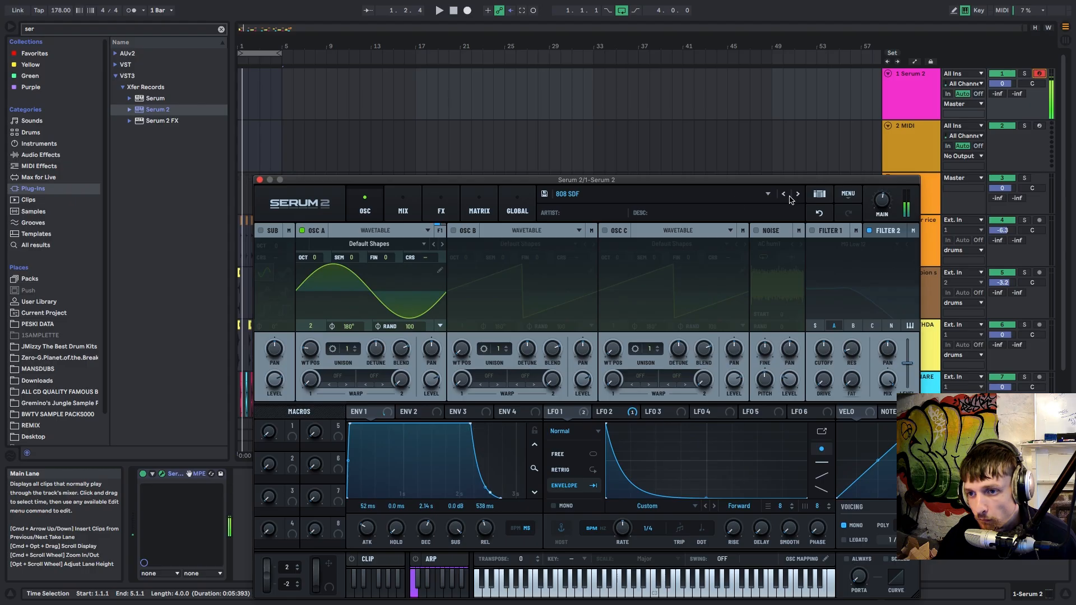
{"action": "left_click_drag", "start_coordinate": [371, 185], "coordinate": [613, 155]}
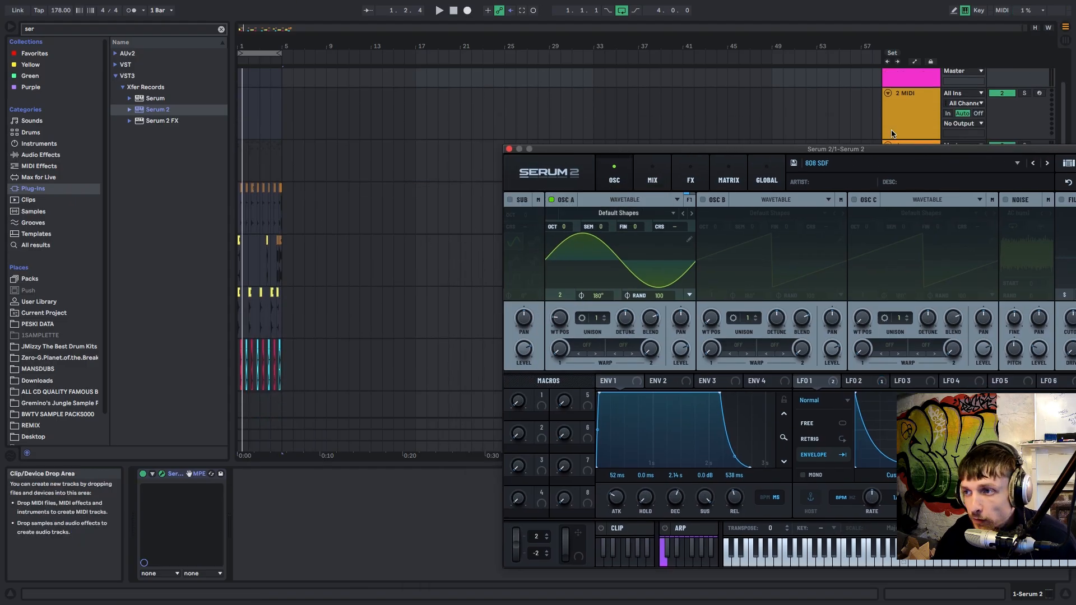
{"action": "left_click", "coordinate": [901, 82]}
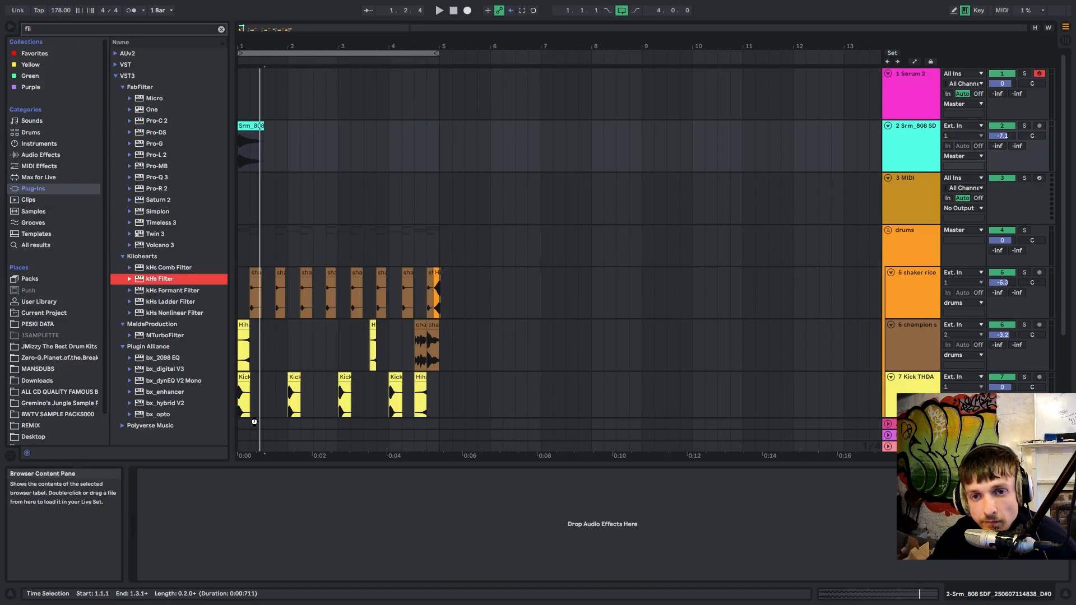
Step: Add a low-pass kHs Filter with a low cutoff to the 808 audio track and set its track delay to 10 ms
{"action": "left_click_drag", "start_coordinate": [254, 422], "coordinate": [253, 422]}
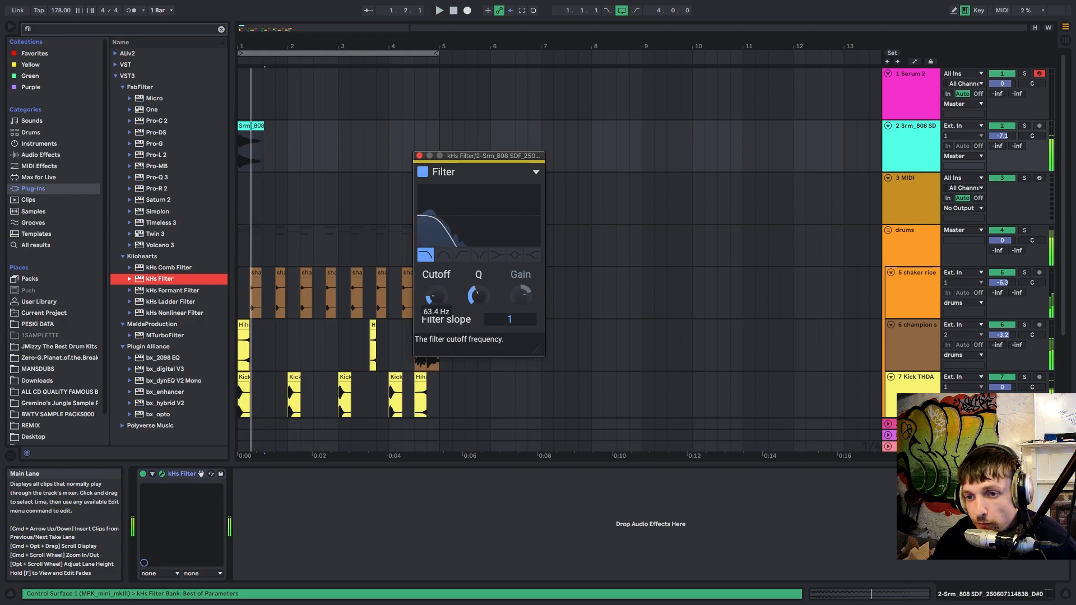
{"action": "left_click", "coordinate": [1042, 242]}
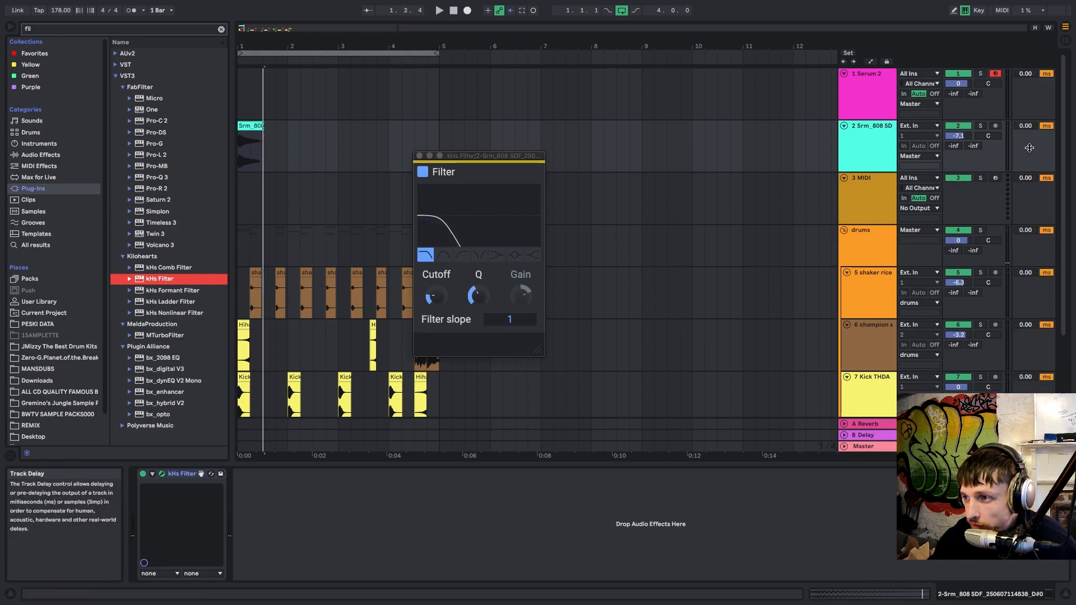
{"action": "key", "text": "space"}
{"action": "left_click", "coordinate": [1026, 126]}
{"action": "type", "text": "10"}
{"action": "key", "text": "Return"}
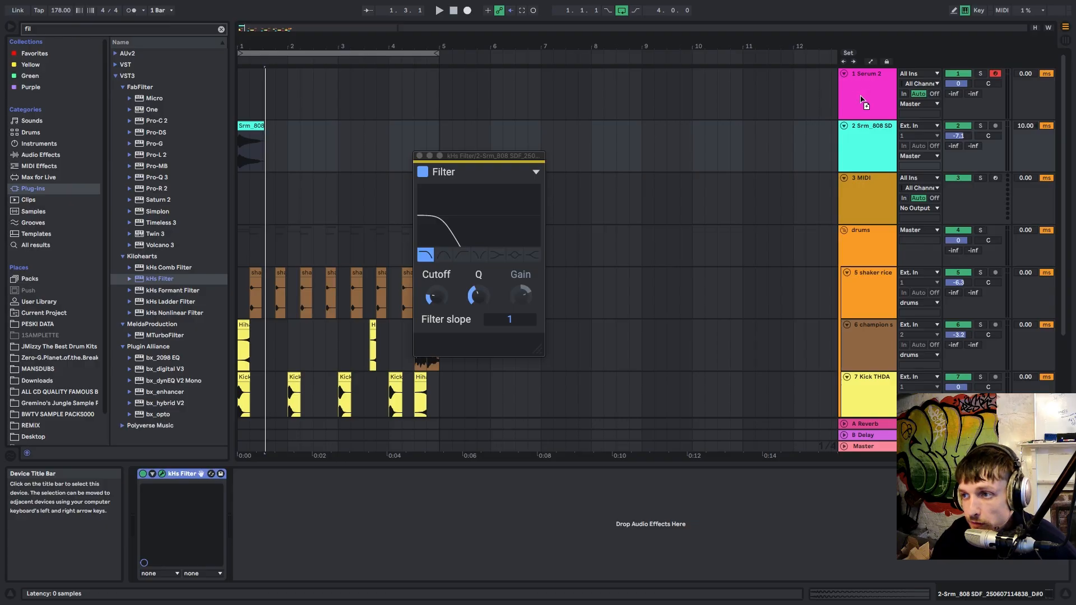
Step: Copy the kHs Filter onto the Serum 2 track and set that filter to high pass
{"action": "left_click_drag", "start_coordinate": [863, 101], "coordinate": [864, 99]}
{"action": "left_click", "coordinate": [463, 256]}
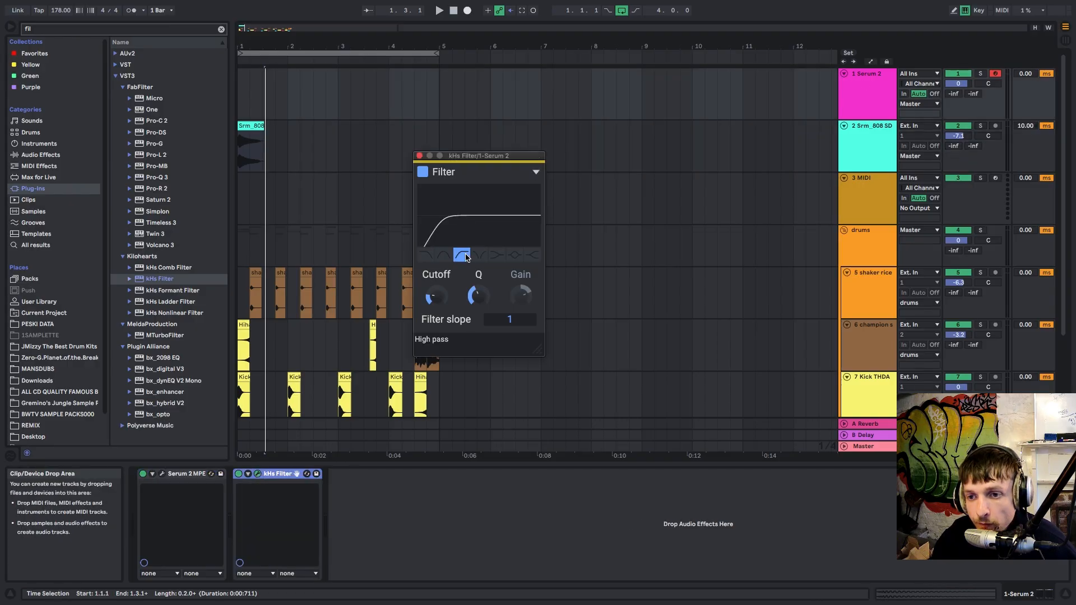
{"action": "left_click", "coordinate": [420, 157]}
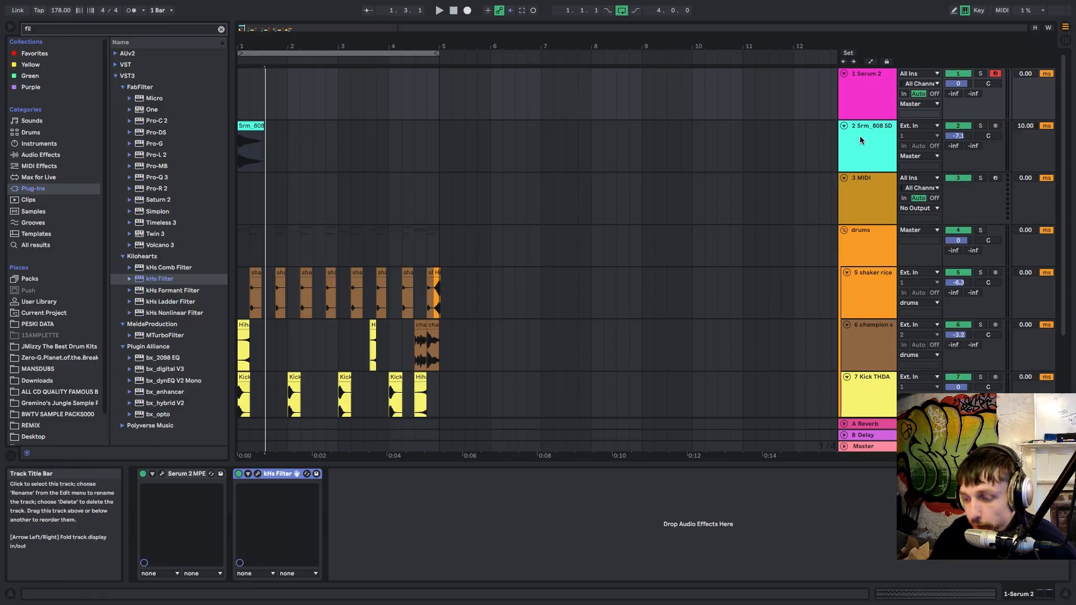
Step: Reopen Serum 2 and load the user preset FOGBURP JUNE from the JUNE SERUM2 folder
{"action": "left_click", "coordinate": [162, 474]}
{"action": "left_click", "coordinate": [722, 163]}
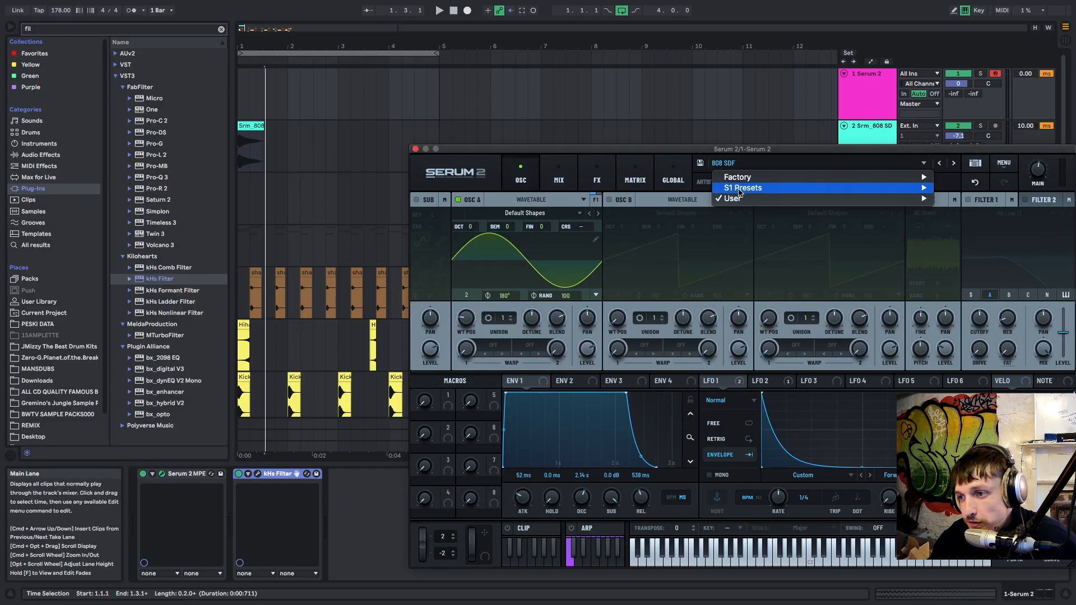
{"action": "mouse_move", "coordinate": [732, 198]}
{"action": "mouse_move", "coordinate": [972, 209]}
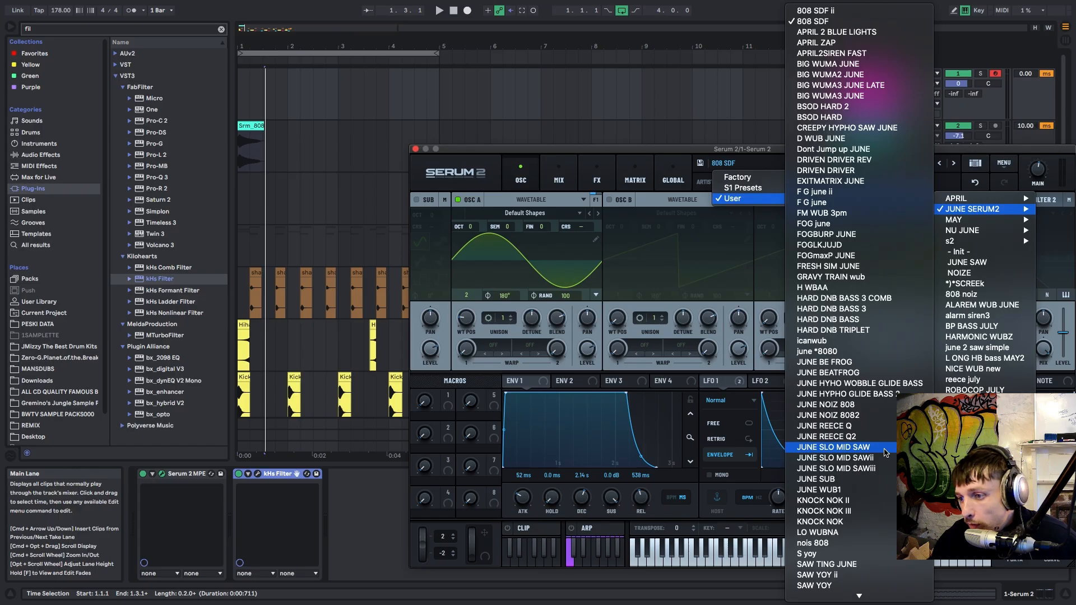
{"action": "left_click", "coordinate": [825, 235]}
Step: Audition the preceding JUNE SERUM2 presets one by one and settle on Dont Jump up JUNE
{"action": "left_click", "coordinate": [939, 163]}
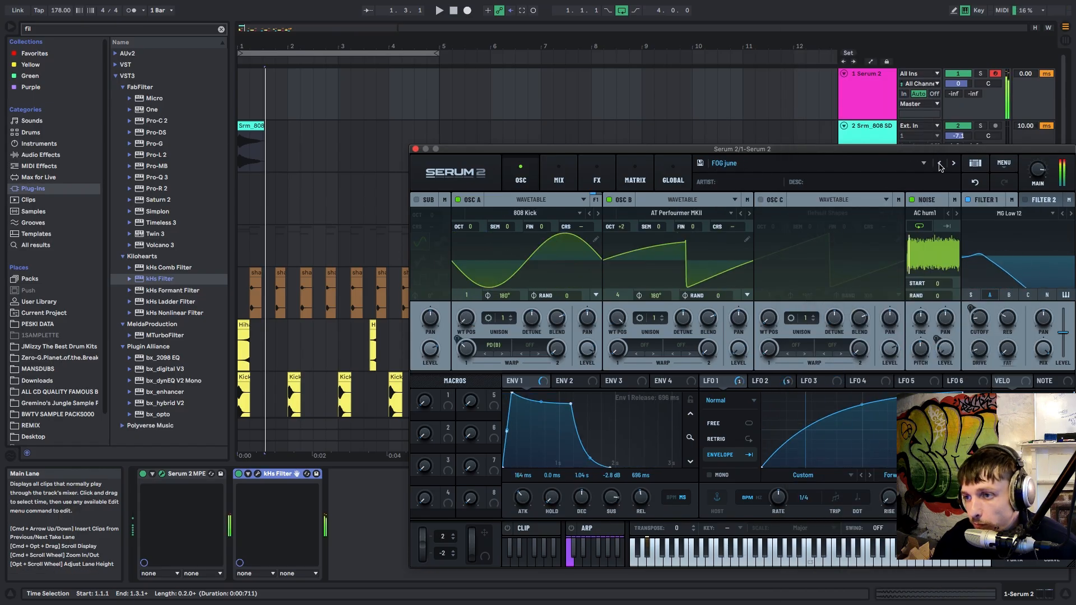
{"action": "left_click", "coordinate": [940, 163]}
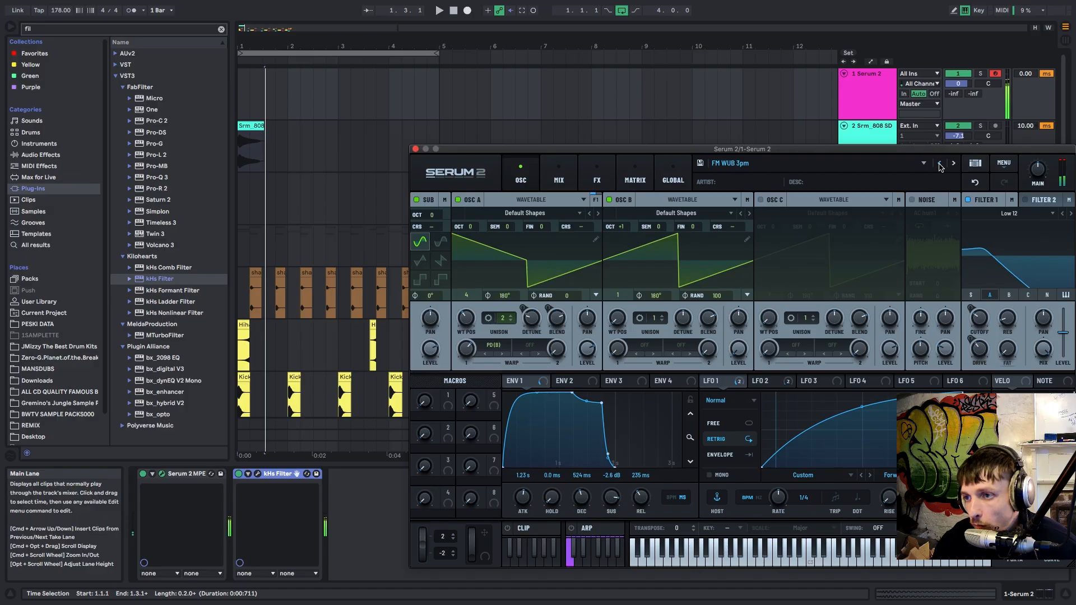
{"action": "left_click", "coordinate": [939, 165]}
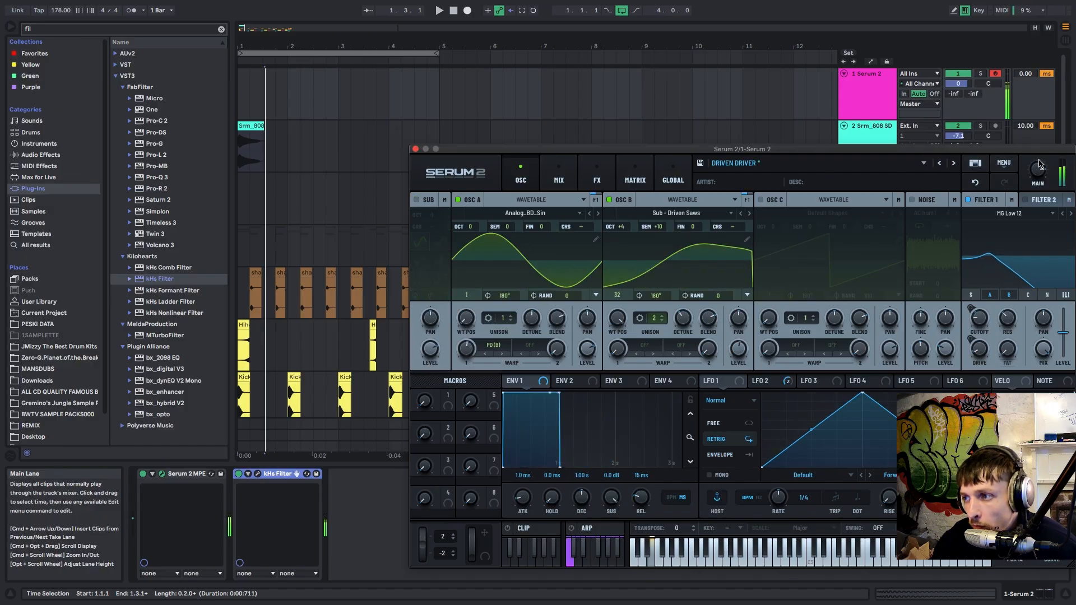
{"action": "left_click", "coordinate": [239, 474]}
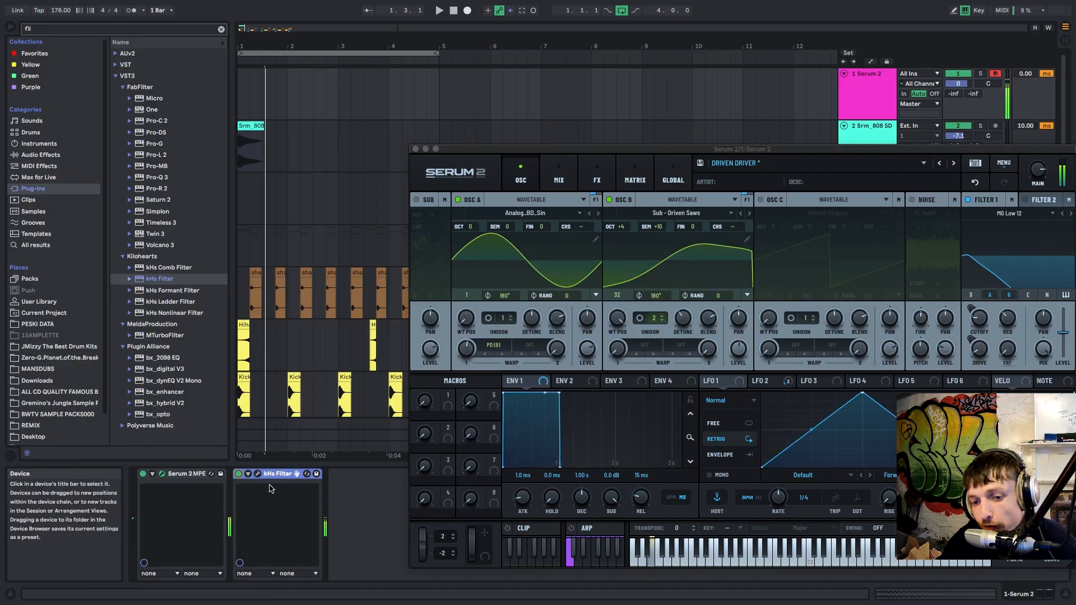
{"action": "left_click", "coordinate": [939, 164]}
{"action": "left_click", "coordinate": [941, 165]}
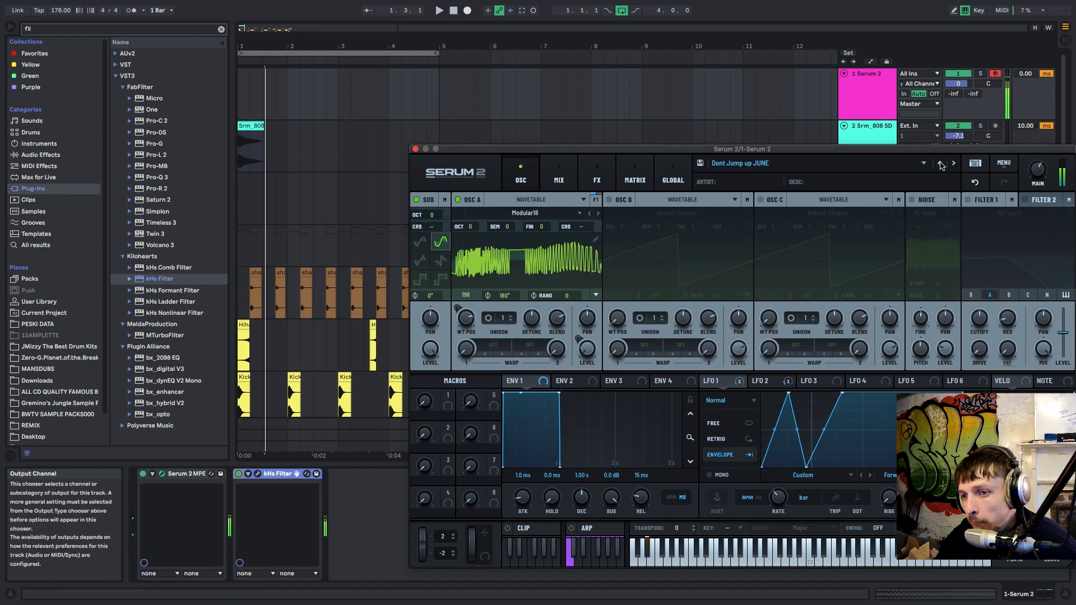
Step: Try out the bass sound over the playing loop and record a four-bar MIDI clip on the Serum 2 track
{"action": "key", "text": "space"}
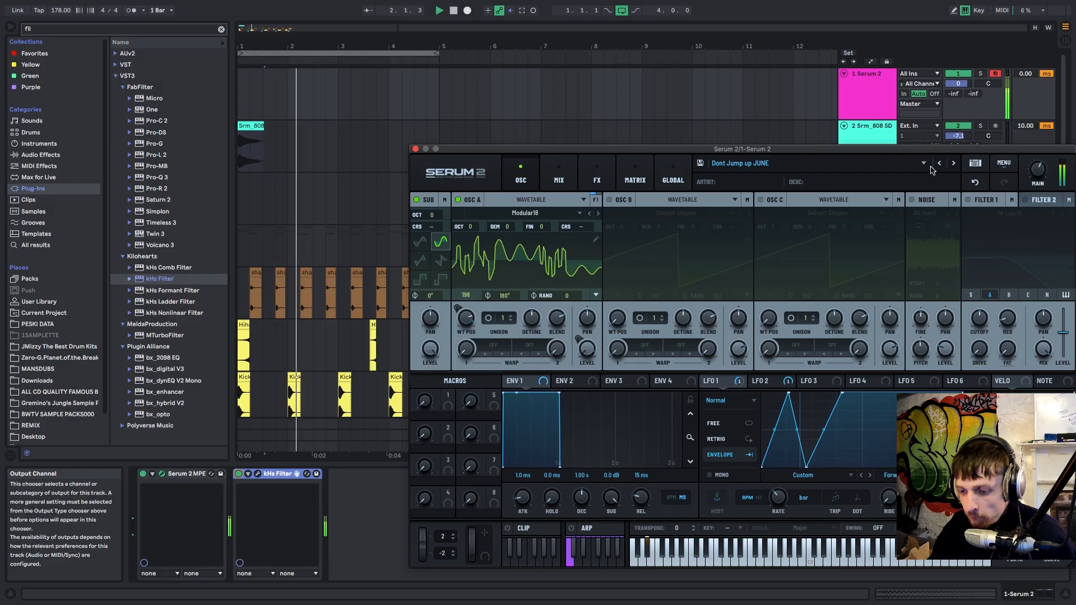
{"action": "left_click", "coordinate": [264, 170]}
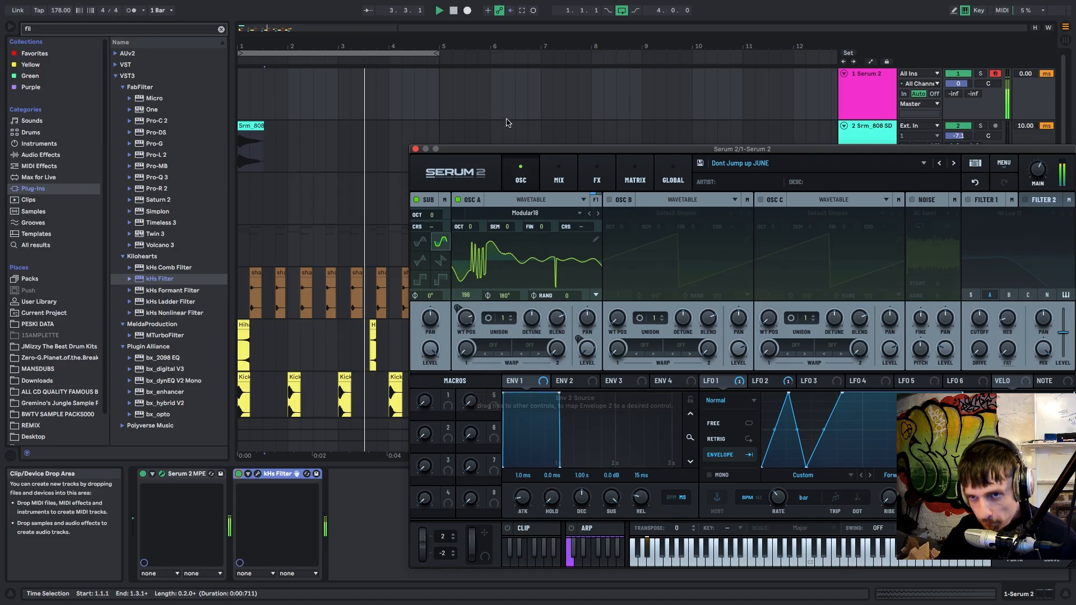
{"action": "left_click", "coordinate": [468, 11]}
{"action": "key", "text": "space"}
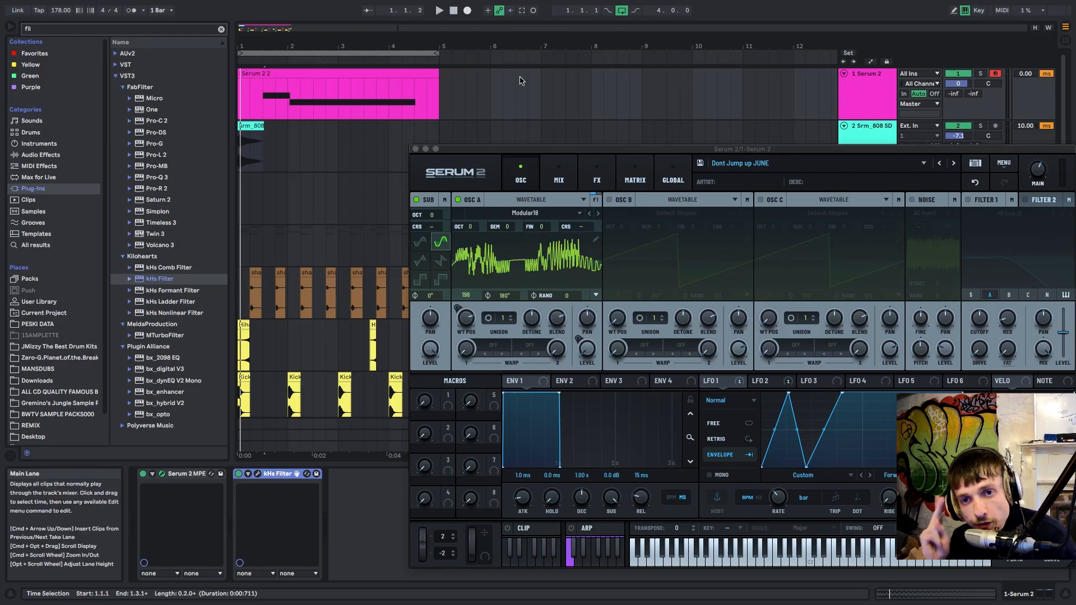
Step: Close the synth window, rename the Serum 2 track "mid" and the 808 audio track "sub"
{"action": "left_click", "coordinate": [415, 149]}
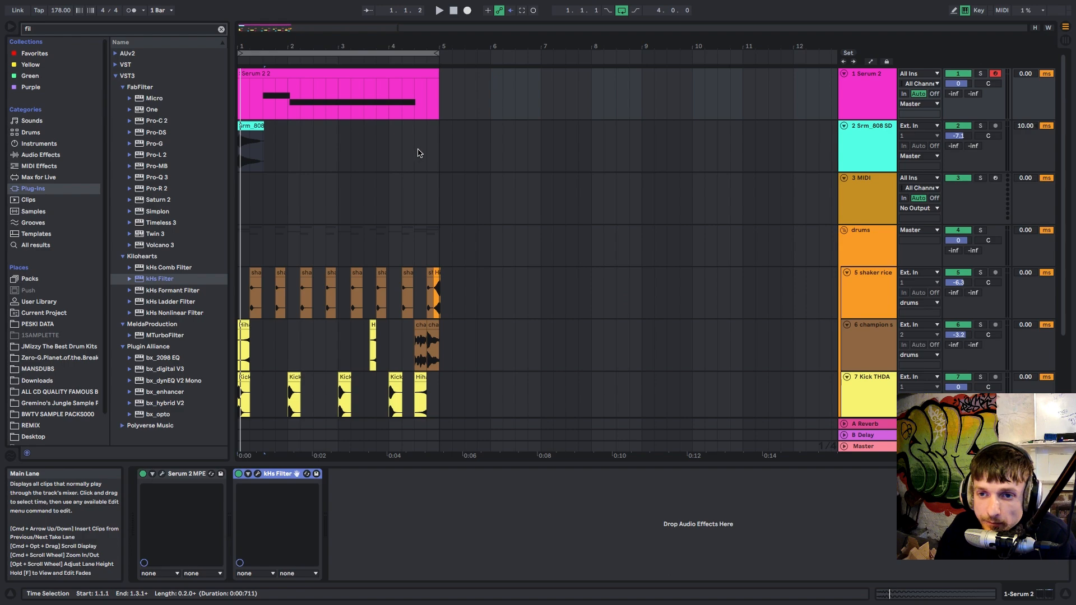
{"action": "left_click", "coordinate": [860, 99]}
{"action": "type", "text": "mid"}
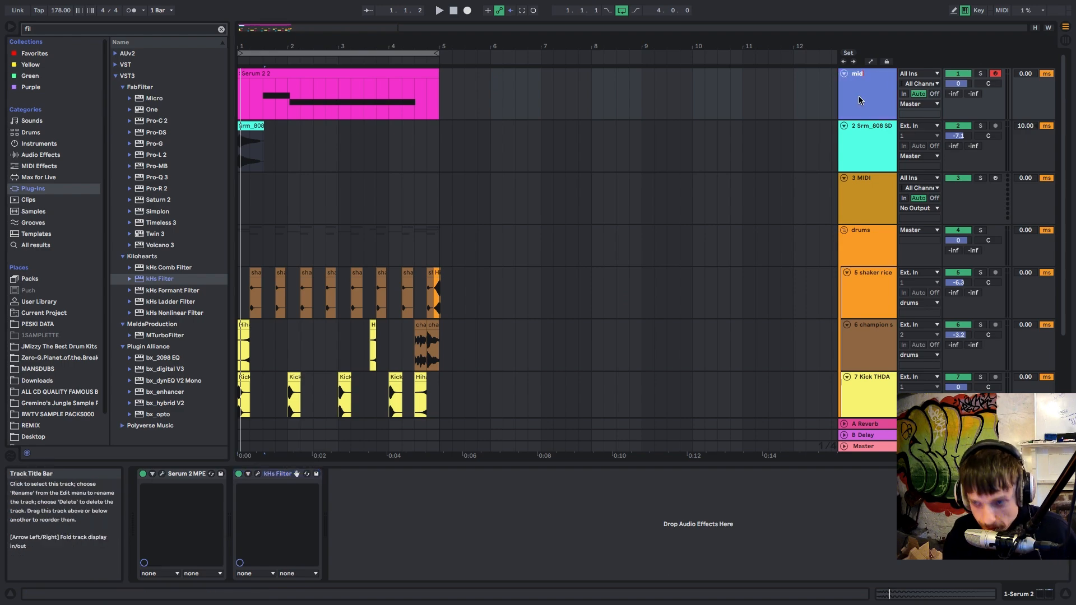
{"action": "key", "text": "Tab"}
{"action": "type", "text": "sub"}
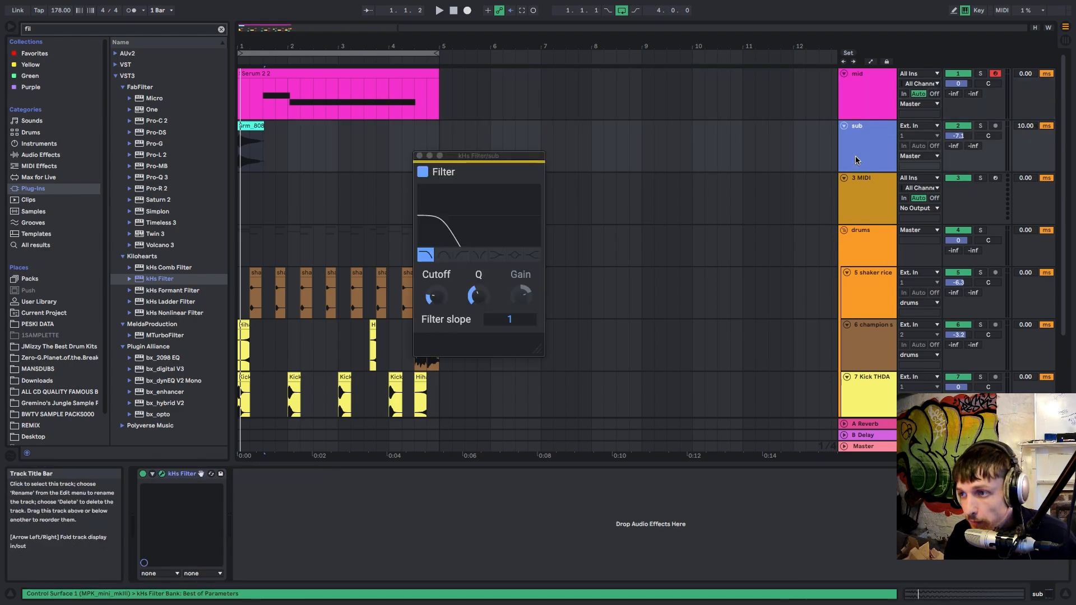
{"action": "key", "text": "Return"}
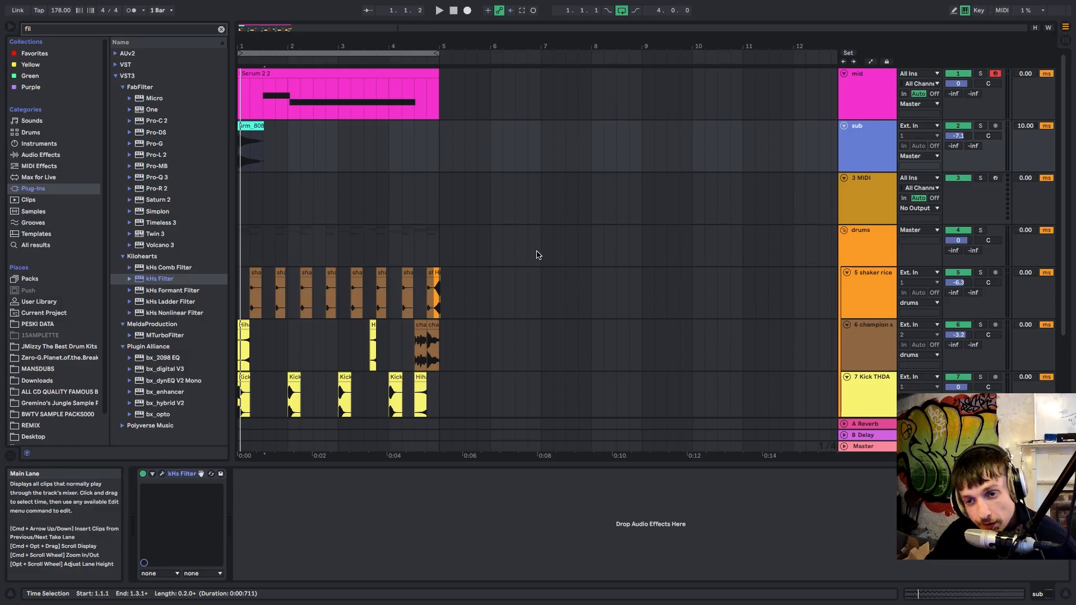
Step: Group the mid track on its own and name the group "mid group"
{"action": "left_click", "coordinate": [860, 111]}
{"action": "key", "text": "super+g"}
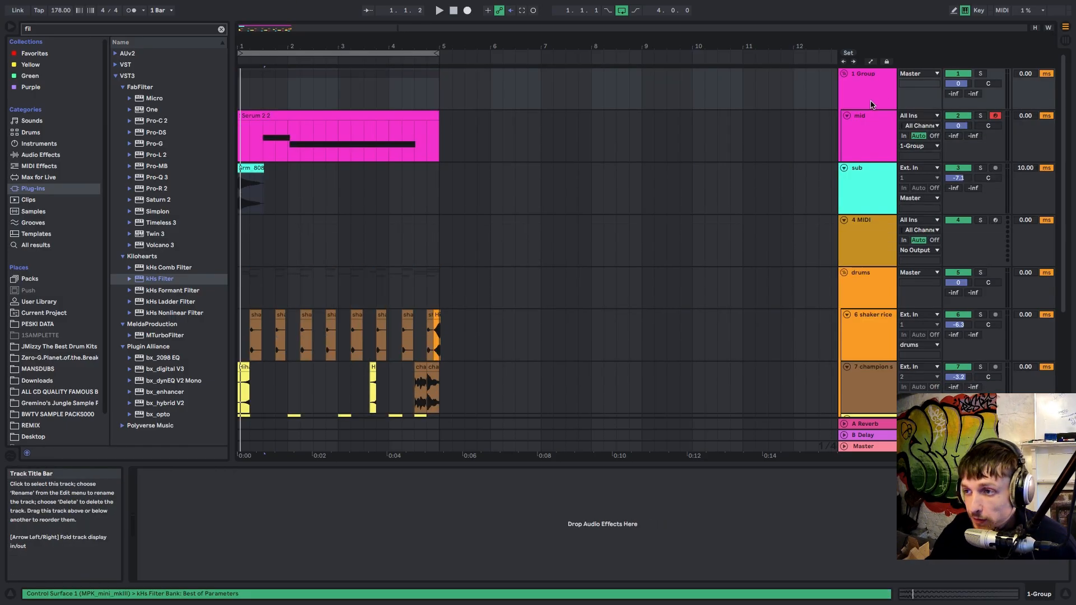
{"action": "key", "text": "super+r"}
{"action": "type", "text": "mid group"}
{"action": "key", "text": "Return"}
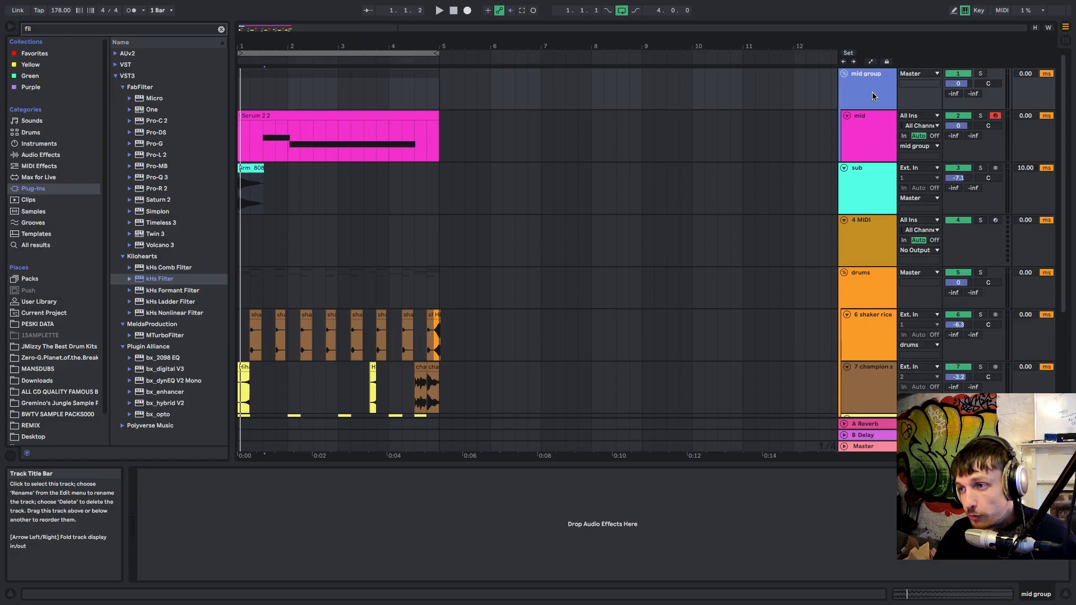
Step: Move the kHs Filter from the mid track to the mid group
{"action": "left_click", "coordinate": [869, 131]}
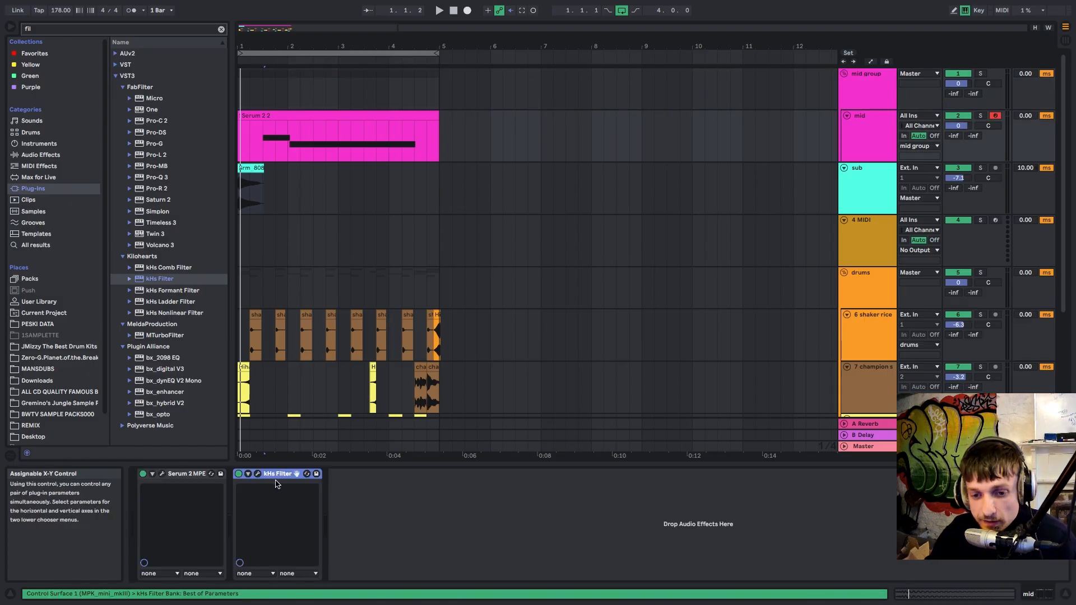
{"action": "left_click", "coordinate": [865, 83]}
Step: Search for "wider", add the Wider plug-in after the mid group's kHs Filter and raise its width to 34% during playback
{"action": "key", "text": "super+f"}
{"action": "type", "text": "wider"}
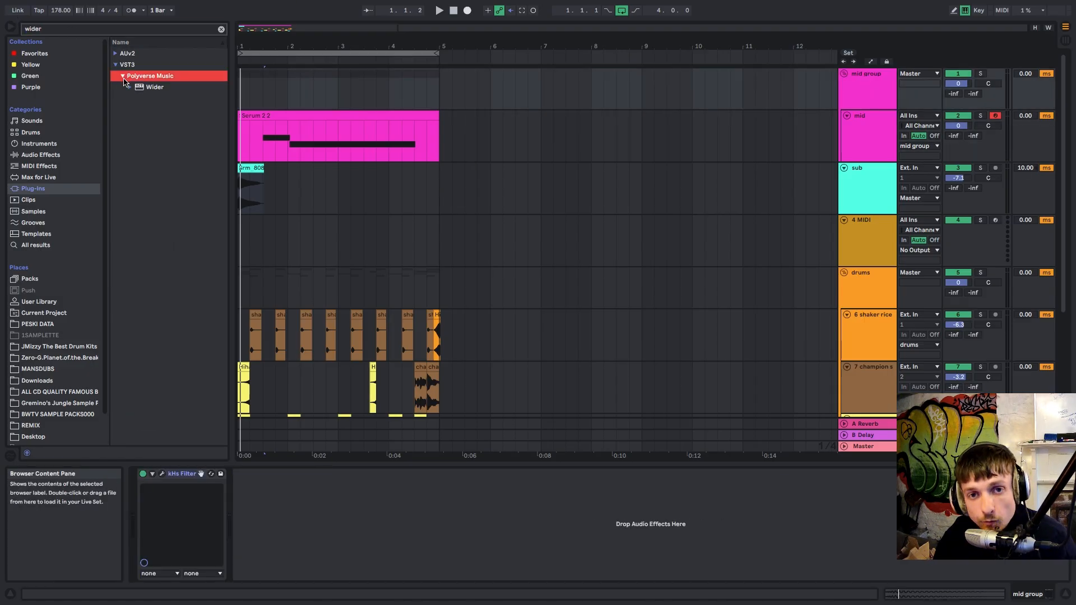
{"action": "left_click", "coordinate": [141, 88]}
{"action": "left_click_drag", "start_coordinate": [849, 96], "coordinate": [849, 96]}
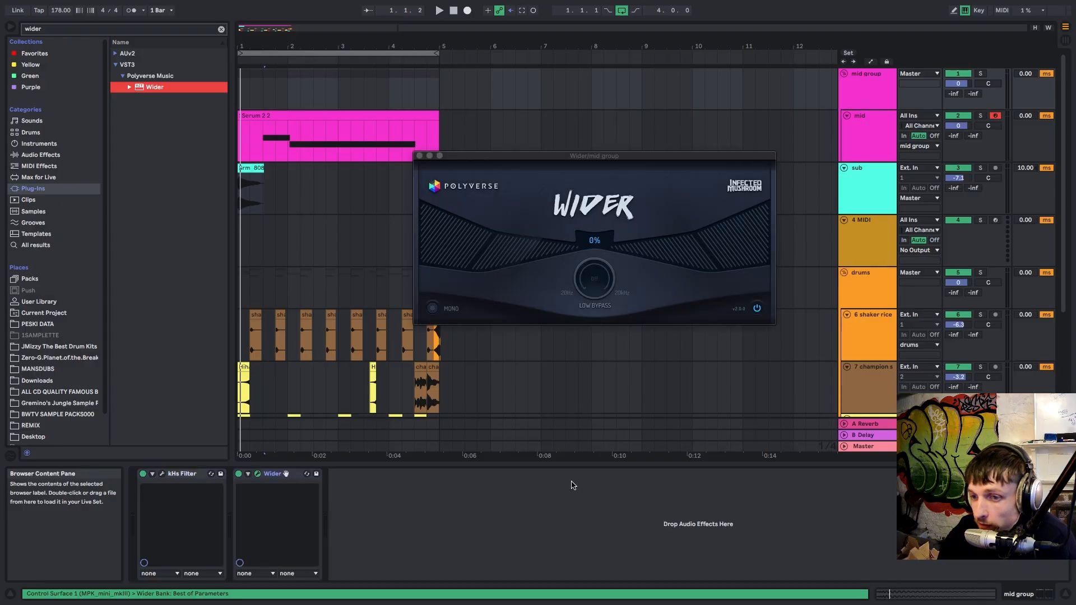
{"action": "key", "text": "space"}
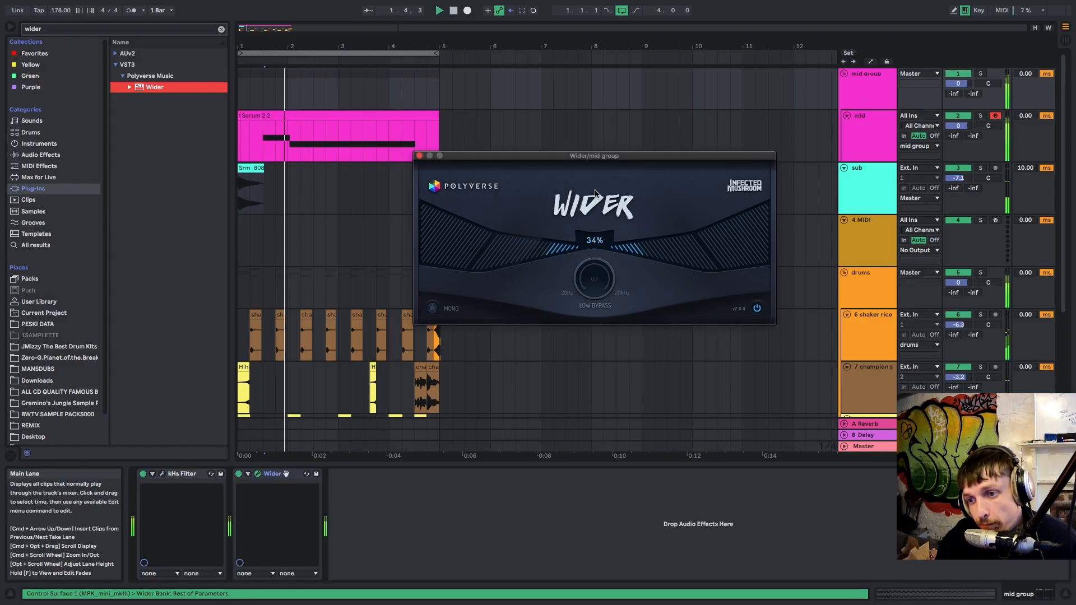
Step: Search the audio effects for "mono", add the Mono Utility preset after the sub track's kHs Filter, and play the loop
{"action": "left_click", "coordinate": [858, 192]}
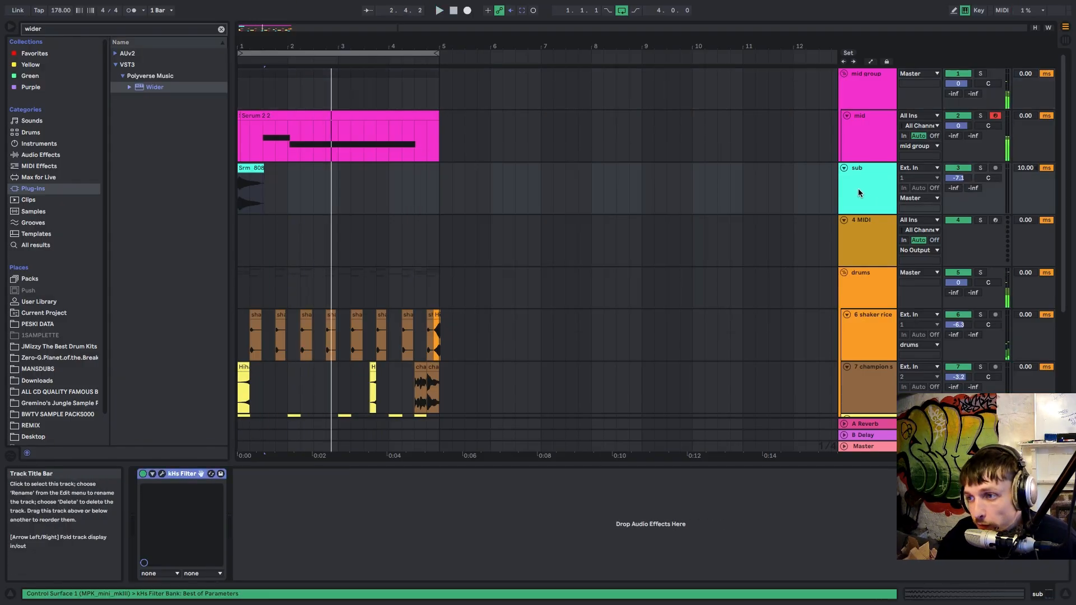
{"action": "key", "text": "super+f"}
{"action": "type", "text": "mono"}
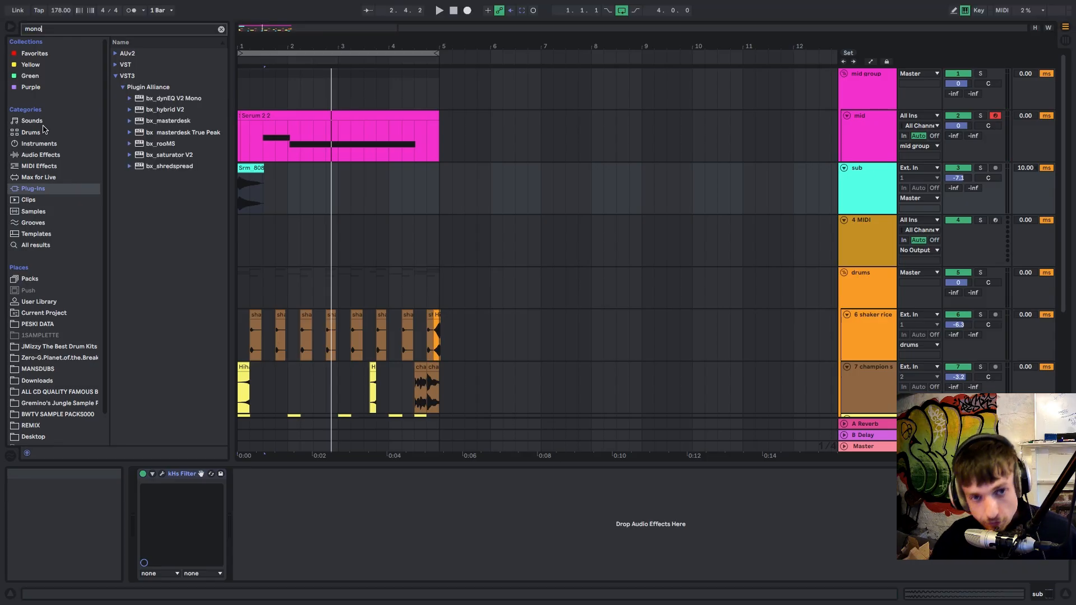
{"action": "left_click", "coordinate": [41, 155]}
{"action": "left_click_drag", "start_coordinate": [159, 87], "coordinate": [328, 499]}
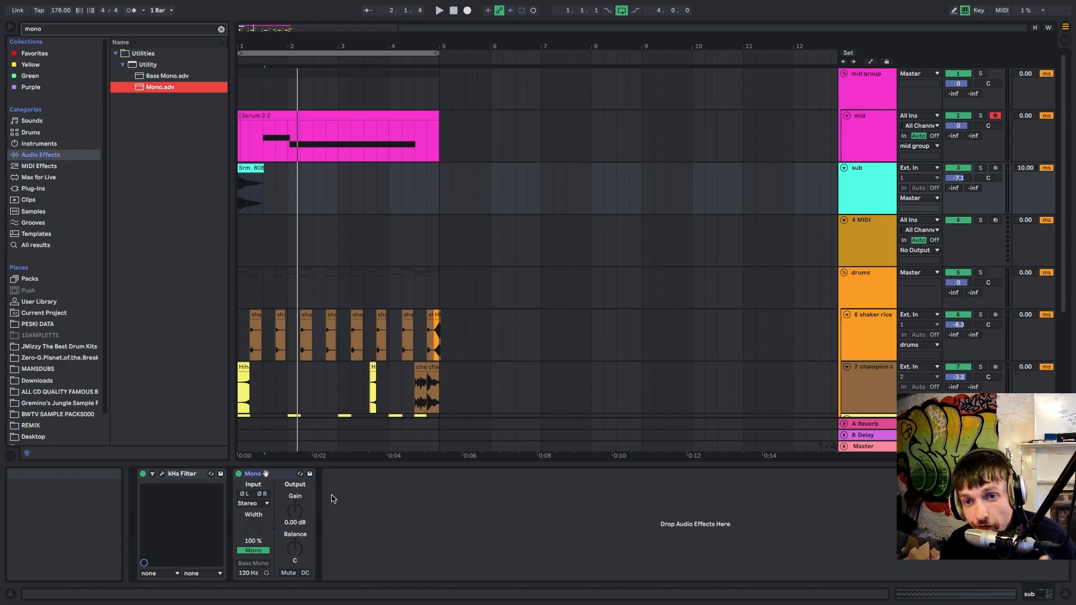
{"action": "key", "text": "space"}
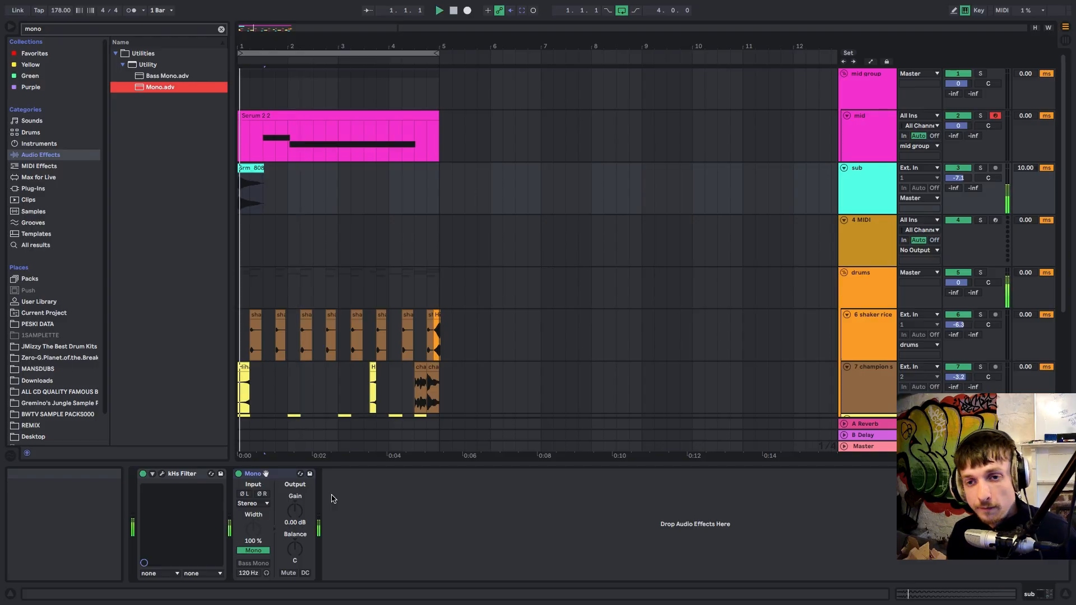
Step: Search the plug-ins for "clip", add bx_clipper to the sub track, turn channel link off and set its mode to M/S
{"action": "key", "text": "ctrl+f"}
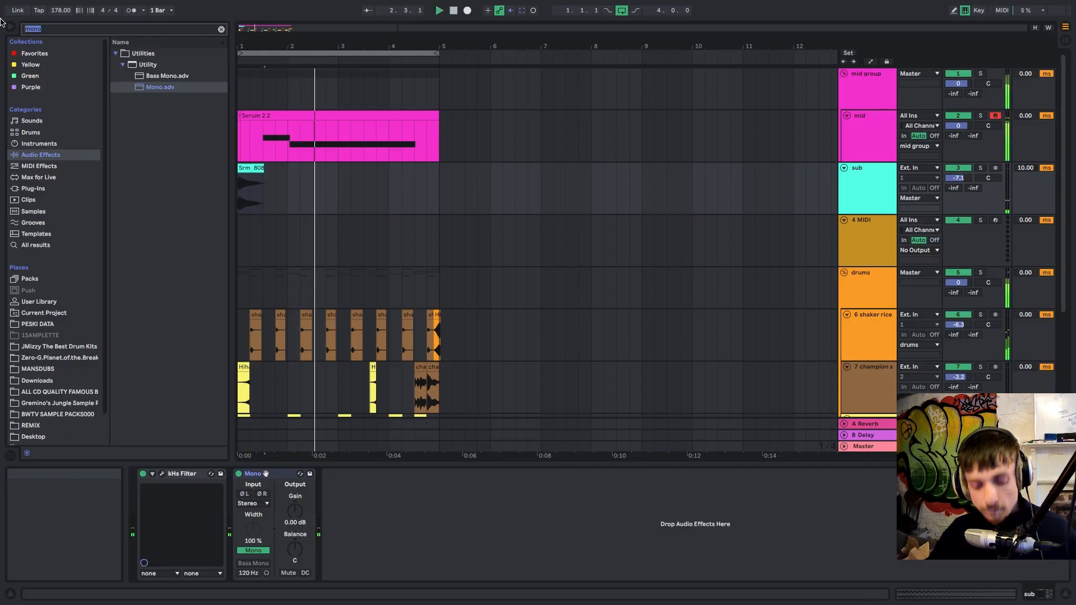
{"action": "type", "text": "clip"}
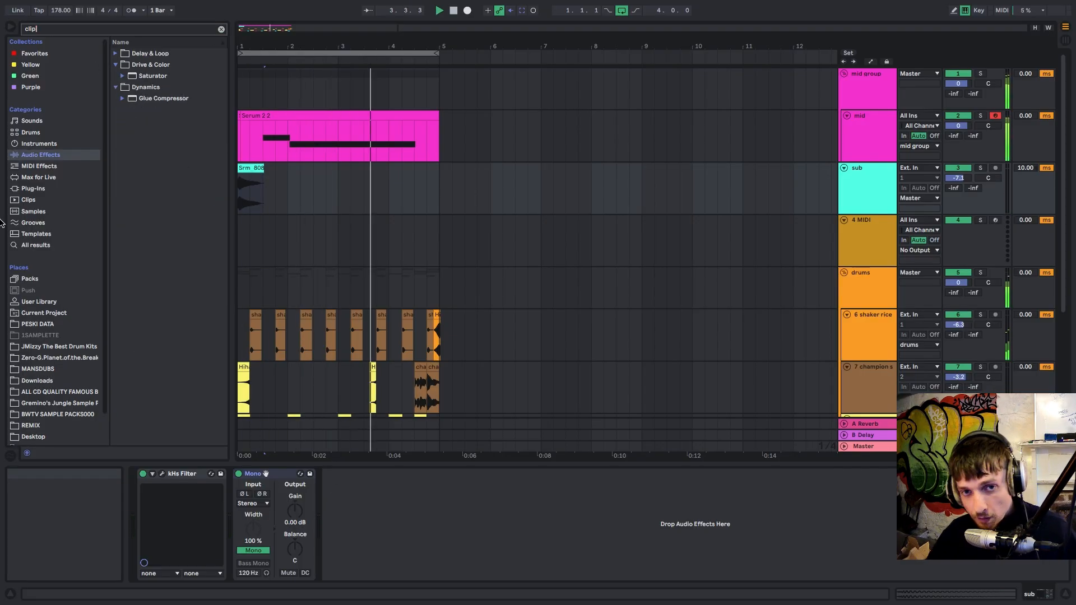
{"action": "left_click", "coordinate": [33, 188]}
{"action": "double_click", "coordinate": [162, 109]}
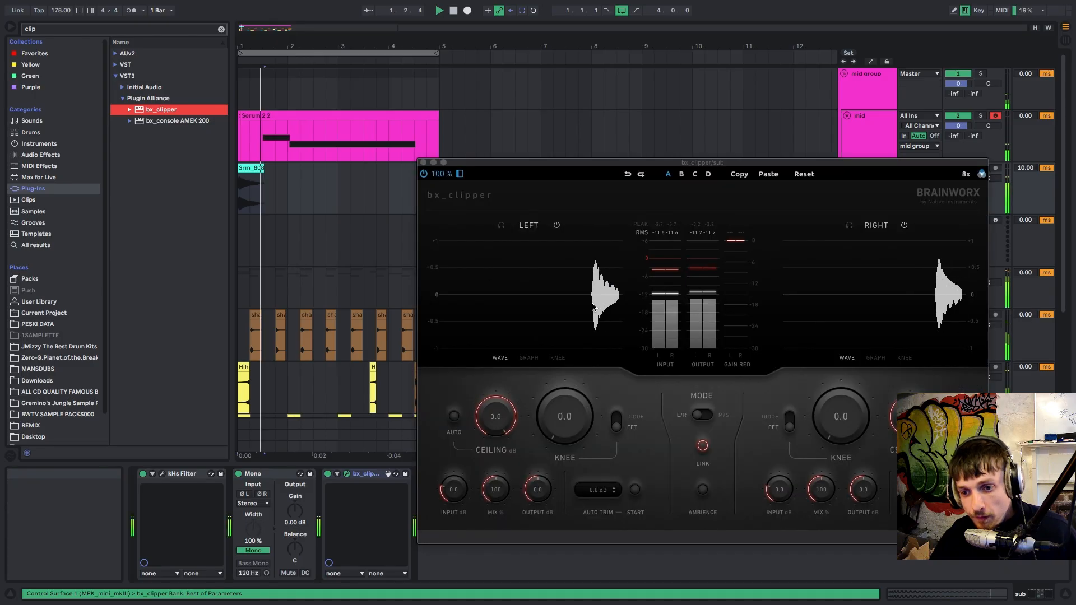
{"action": "left_click", "coordinate": [702, 445]}
{"action": "key", "text": "space"}
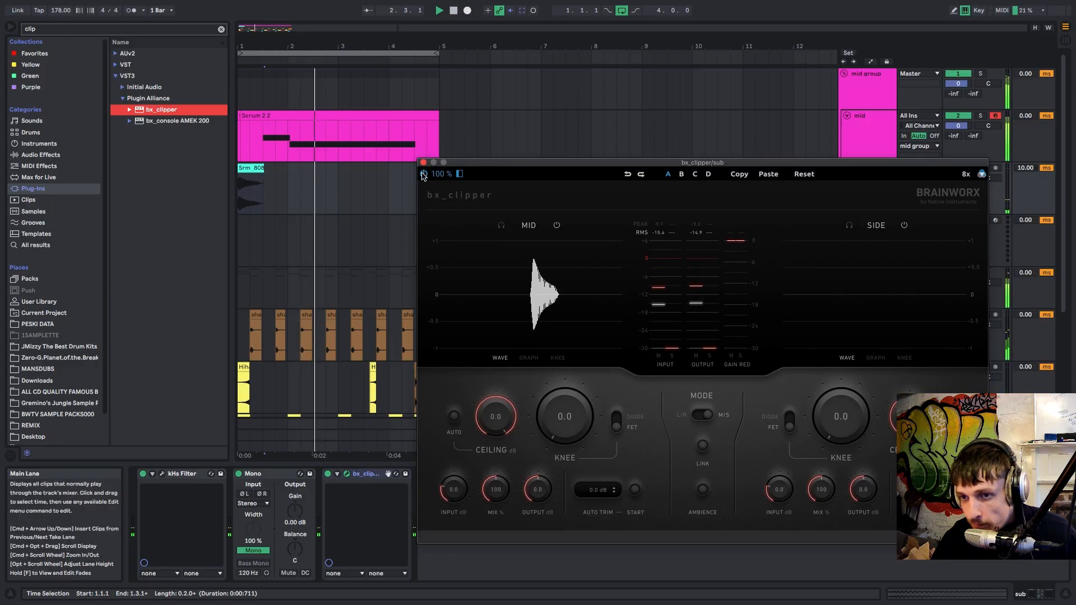
Step: Move bx_clipper from the sub track to the mid group after Wider and open its window
{"action": "left_click", "coordinate": [346, 474]}
{"action": "left_click", "coordinate": [861, 102]}
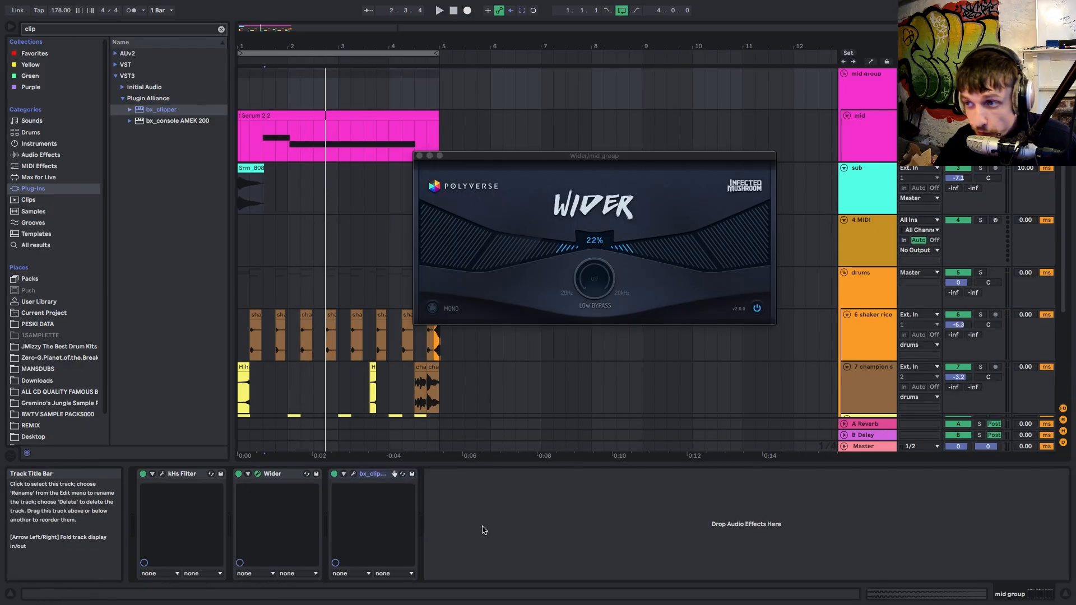
{"action": "left_click", "coordinate": [353, 473]}
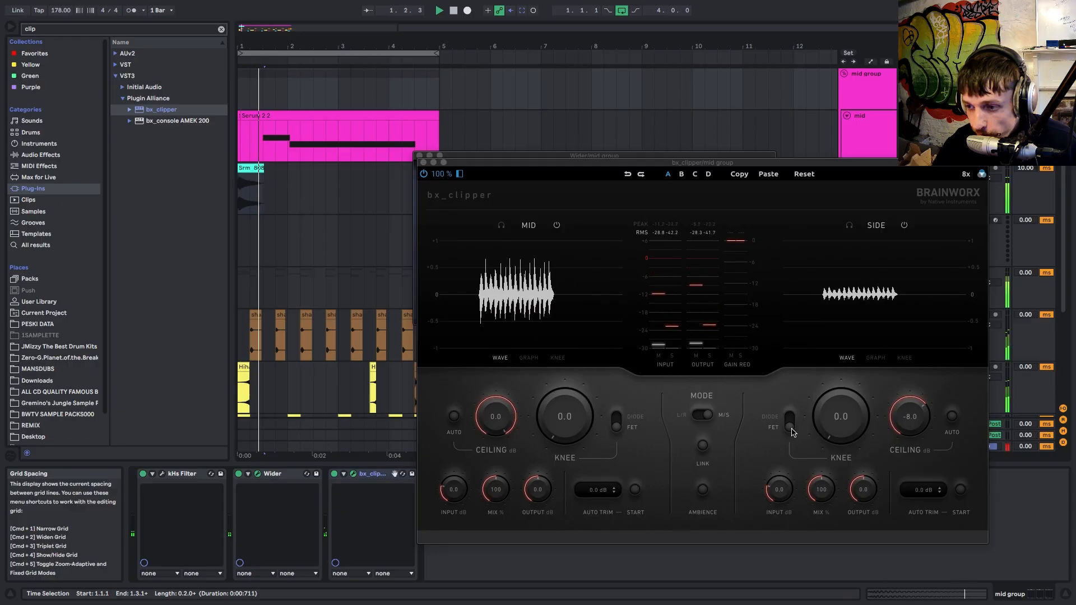
Step: Set bx_clipper's side channel to a 4.3 Diode knee, -9.2 dB ceiling, +3.8 dB input and 105% over-fold, and close both plug-in windows
{"action": "left_click_drag", "start_coordinate": [835, 432], "coordinate": [845, 391]}
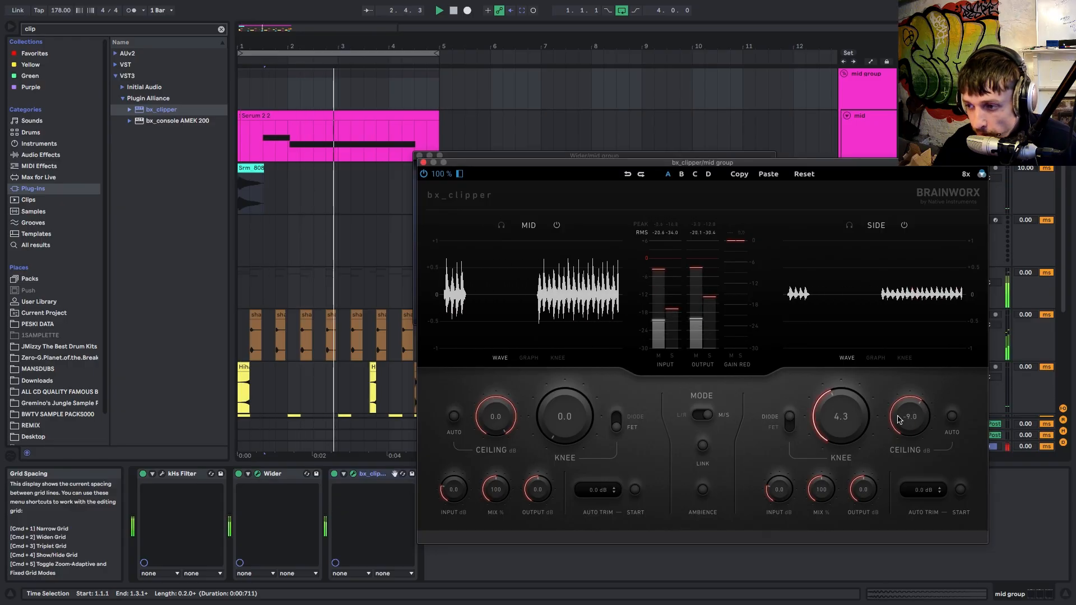
{"action": "left_click_drag", "start_coordinate": [822, 496], "coordinate": [771, 464]}
{"action": "key", "text": "space"}
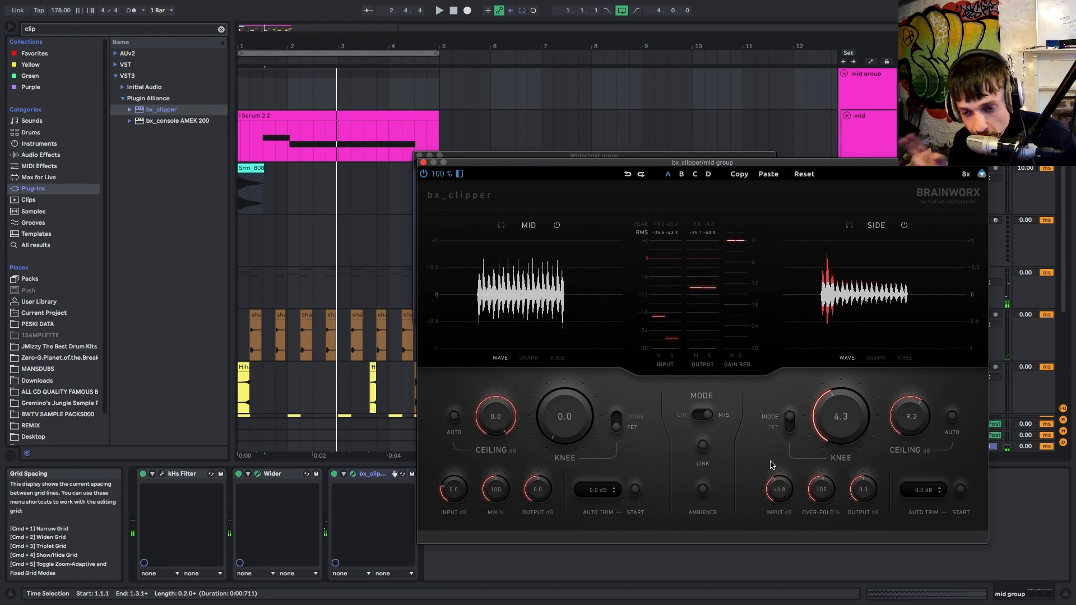
{"action": "key", "text": "space"}
{"action": "left_click", "coordinate": [423, 163]}
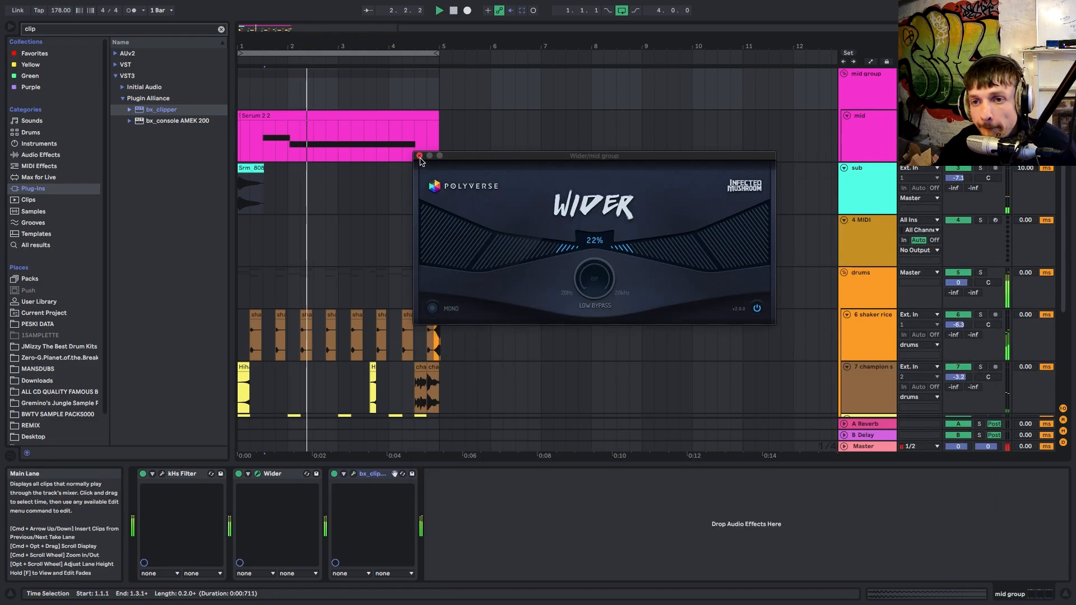
{"action": "left_click", "coordinate": [420, 155]}
Step: Search the audio effects for "gate" and add Gate after bx_clipper on the mid group
{"action": "key", "text": "super+f"}
{"action": "type", "text": "gate"}
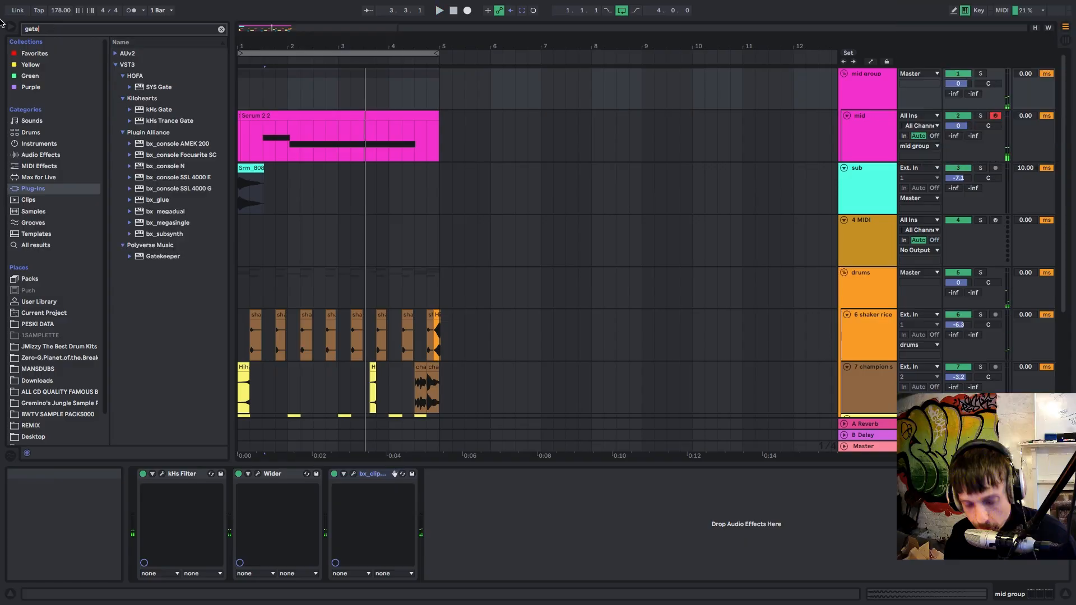
{"action": "left_click", "coordinate": [40, 155]}
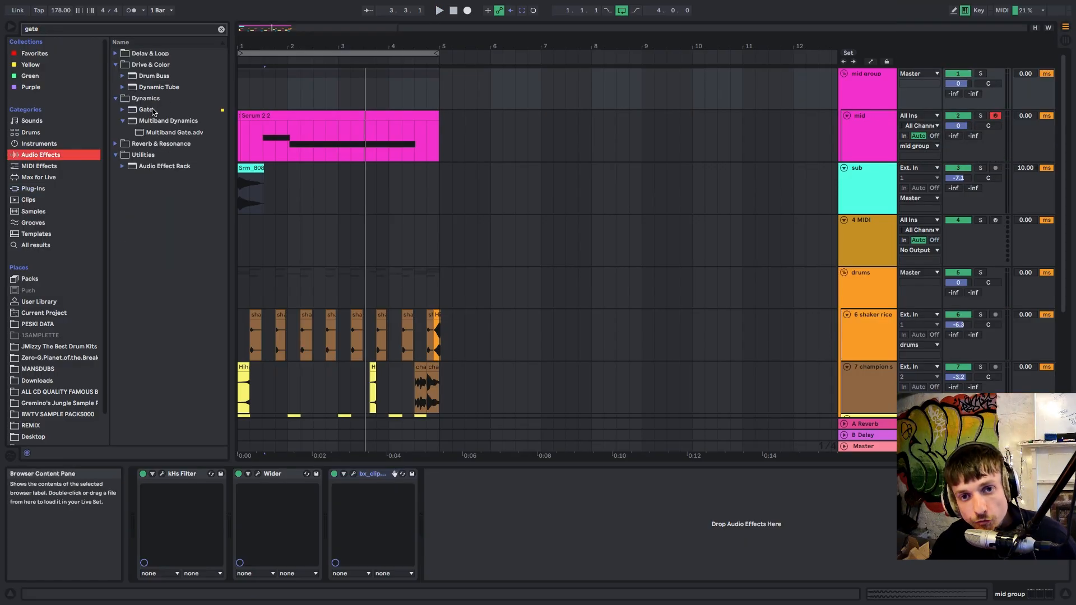
{"action": "double_click", "coordinate": [147, 110]}
Step: Sidechain the mid group's Gate to 8-Kick THDA, enable Flip, and set floor to -59.5 dB and release to 5.51 ms during playback
{"action": "left_click", "coordinate": [440, 477]}
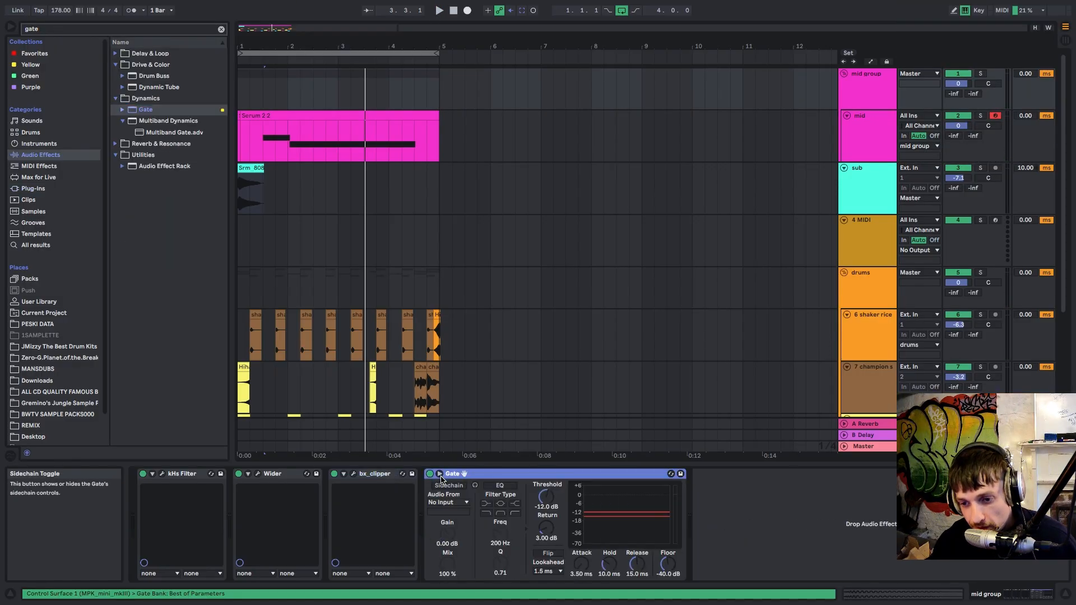
{"action": "left_click", "coordinate": [445, 502]}
{"action": "left_click", "coordinate": [453, 449]}
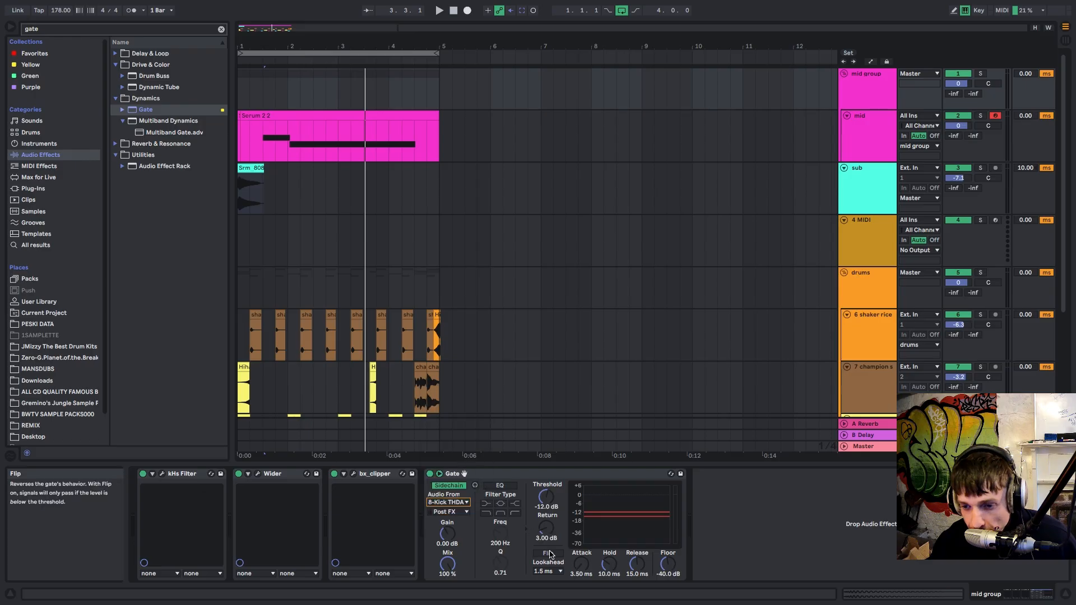
{"action": "left_click", "coordinate": [548, 553]}
{"action": "key", "text": "space"}
{"action": "left_click_drag", "start_coordinate": [667, 563], "coordinate": [637, 563]}
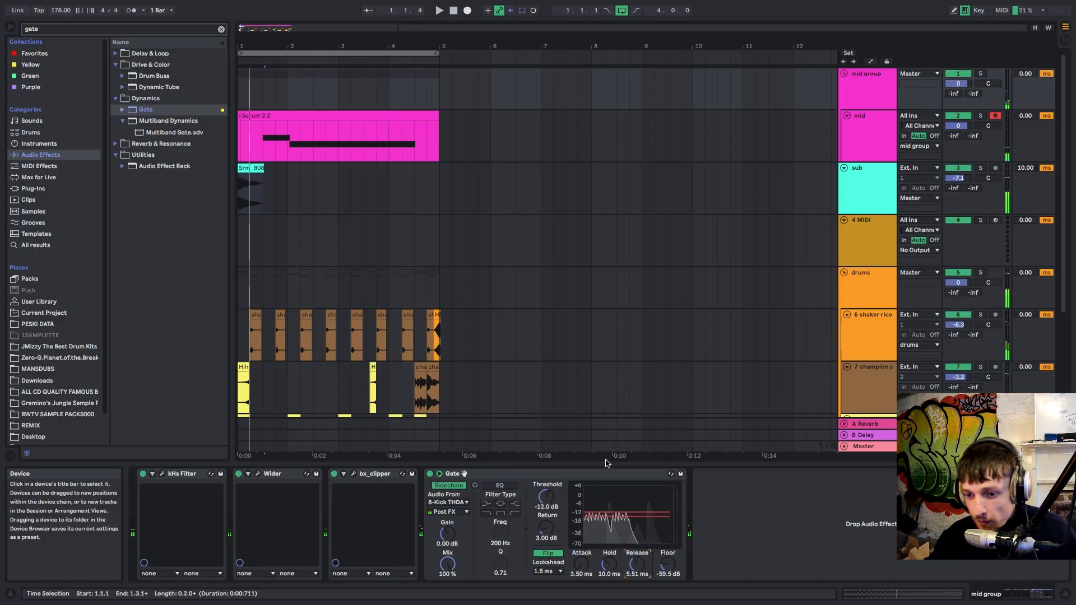
Step: Copy the Gate onto the sub track after Mono and set the copy's release to 0.31 ms and floor to -2.38 dB
{"action": "left_click", "coordinate": [556, 477]}
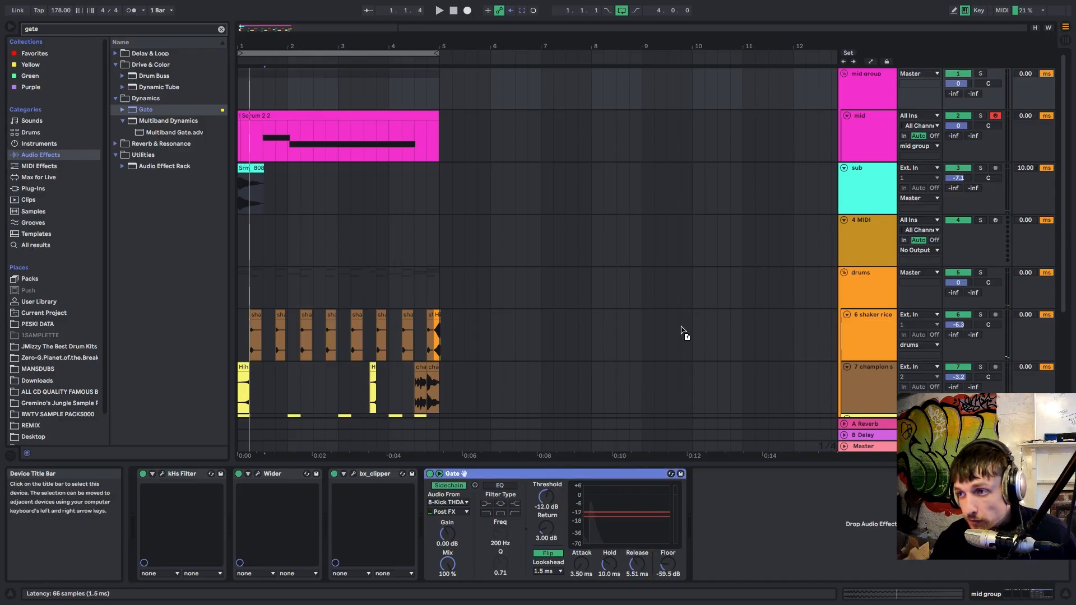
{"action": "left_click", "coordinate": [860, 197]}
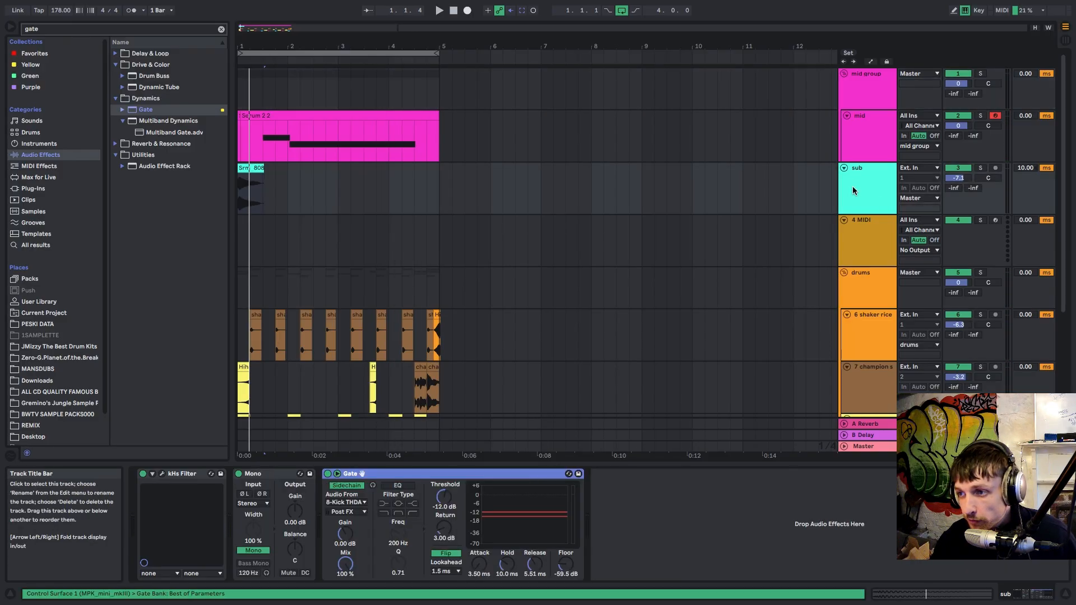
{"action": "left_click", "coordinate": [566, 565]}
{"action": "left_click_drag", "start_coordinate": [565, 565], "coordinate": [535, 583]}
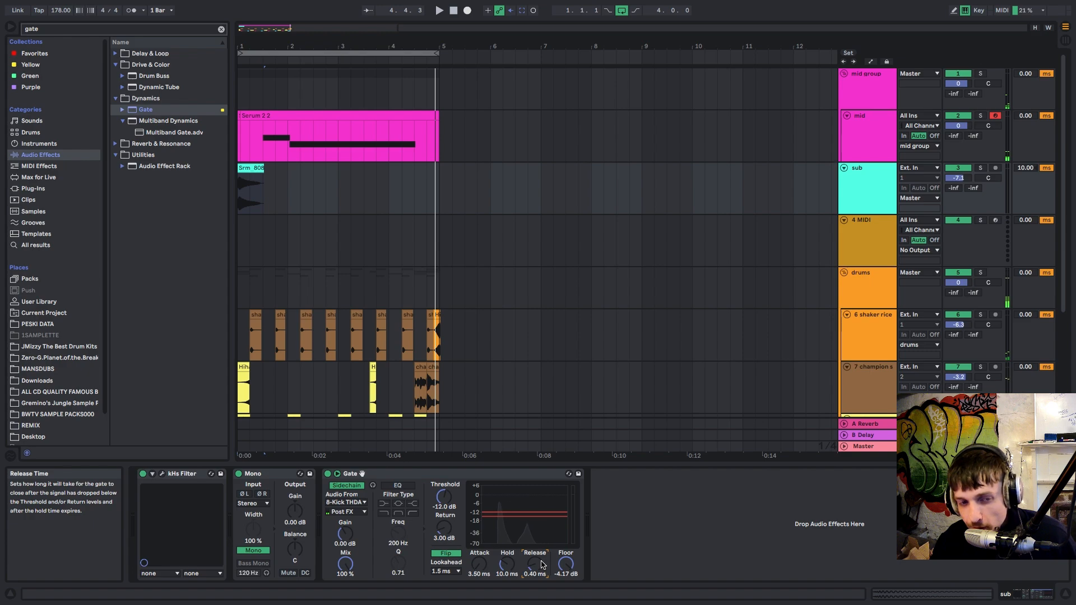
{"action": "left_click", "coordinate": [566, 565]}
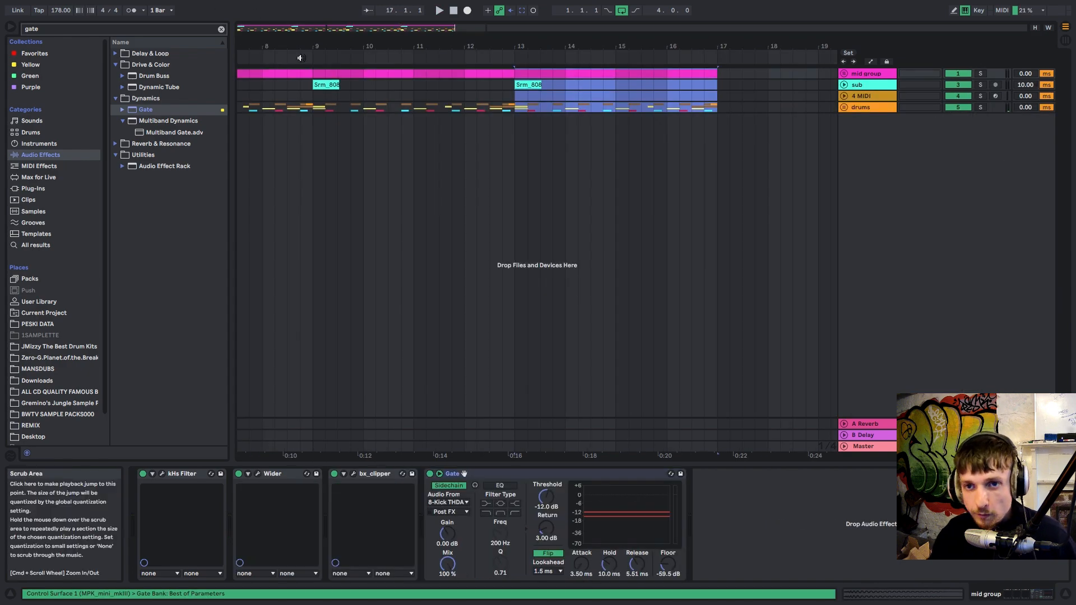
Step: Extend the arrangement loop from 4 to 16 bars so it covers all the repeated sections
{"action": "key", "text": "minus"}
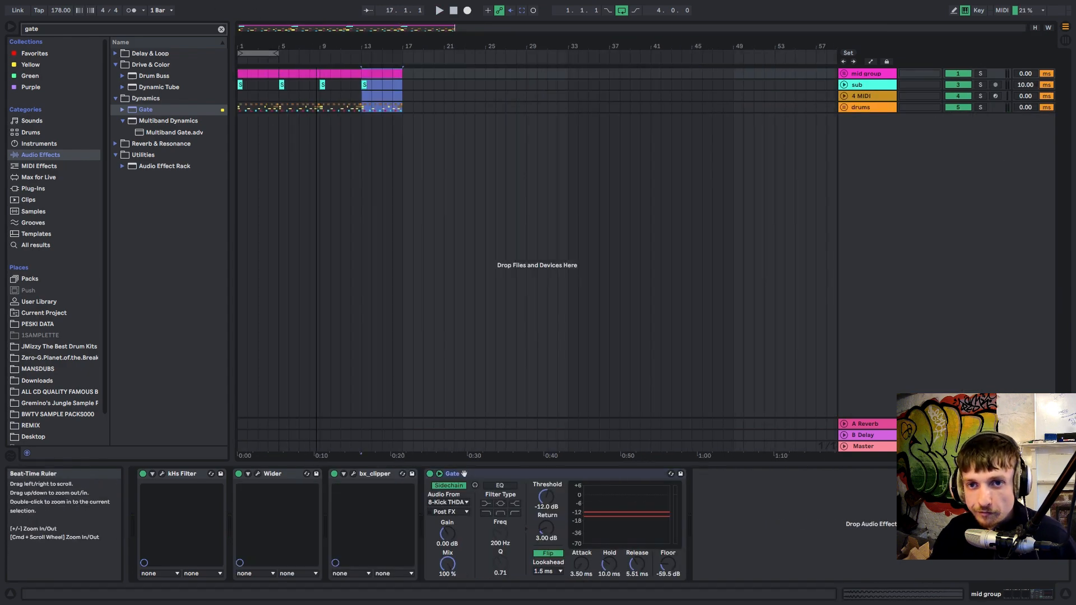
{"action": "left_click_drag", "start_coordinate": [277, 54], "coordinate": [376, 61]}
{"action": "key", "text": "plus"}
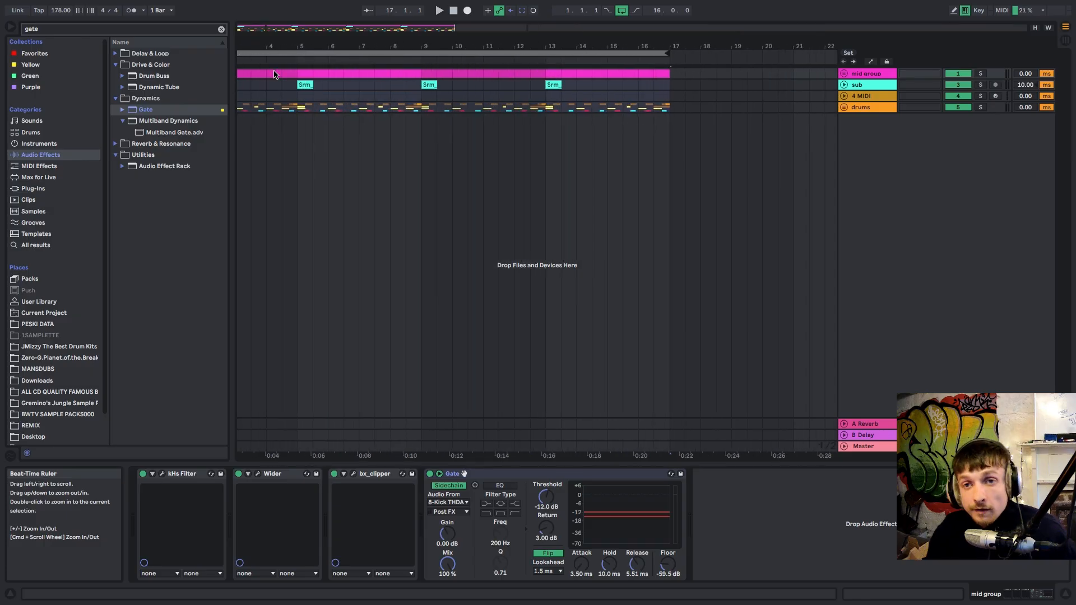
Step: Audition the end of bar 8 and cut the drums from 8.4.2 up to bar 9 to leave a gap
{"action": "left_click_drag", "start_coordinate": [282, 84], "coordinate": [292, 82]}
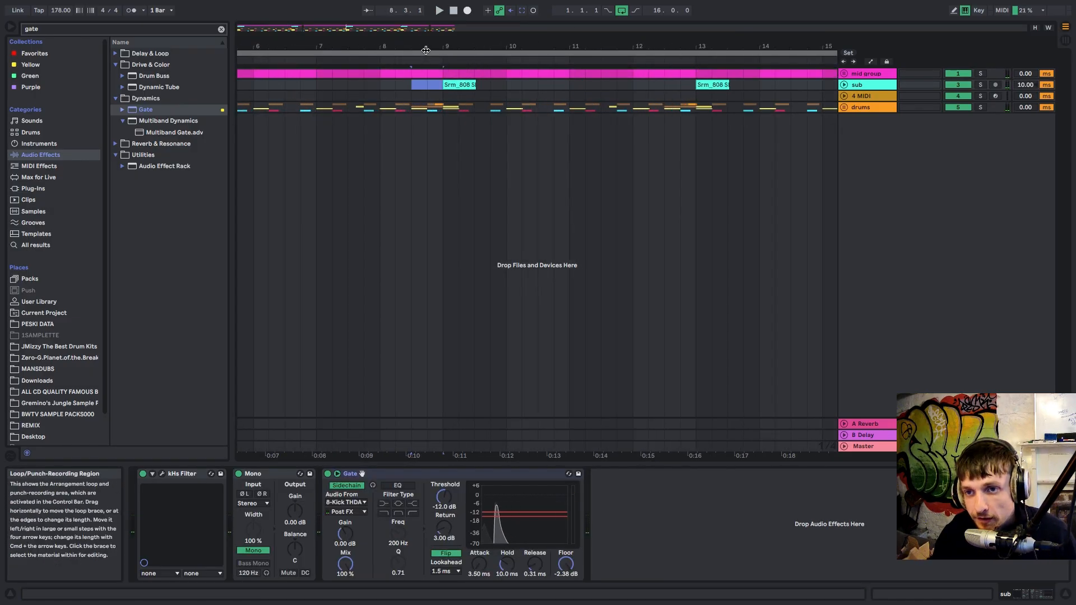
{"action": "left_click_drag", "start_coordinate": [427, 47], "coordinate": [428, 51]}
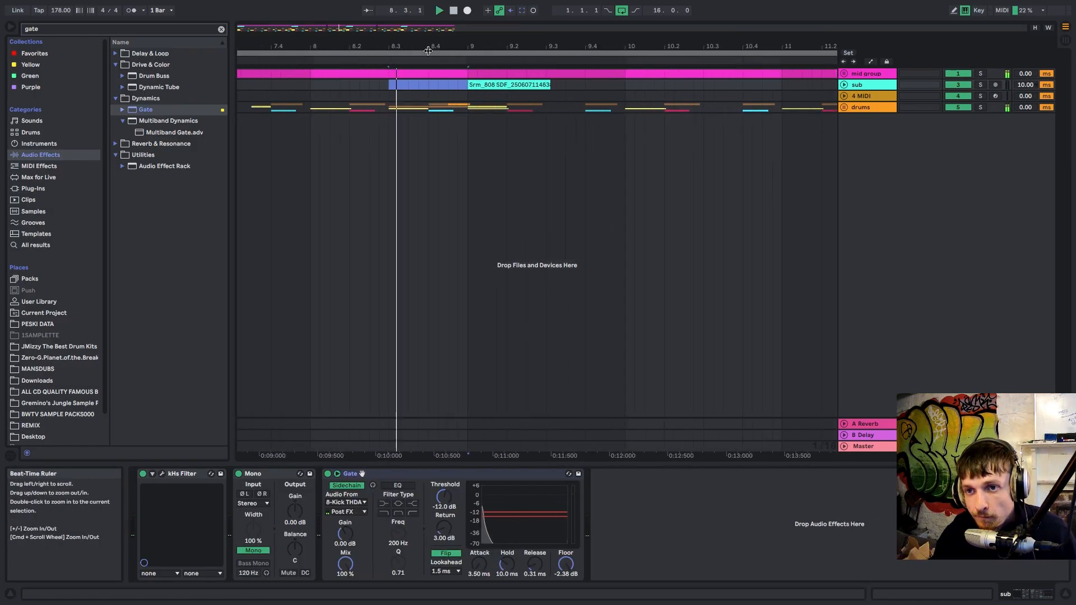
{"action": "left_click", "coordinate": [844, 107]}
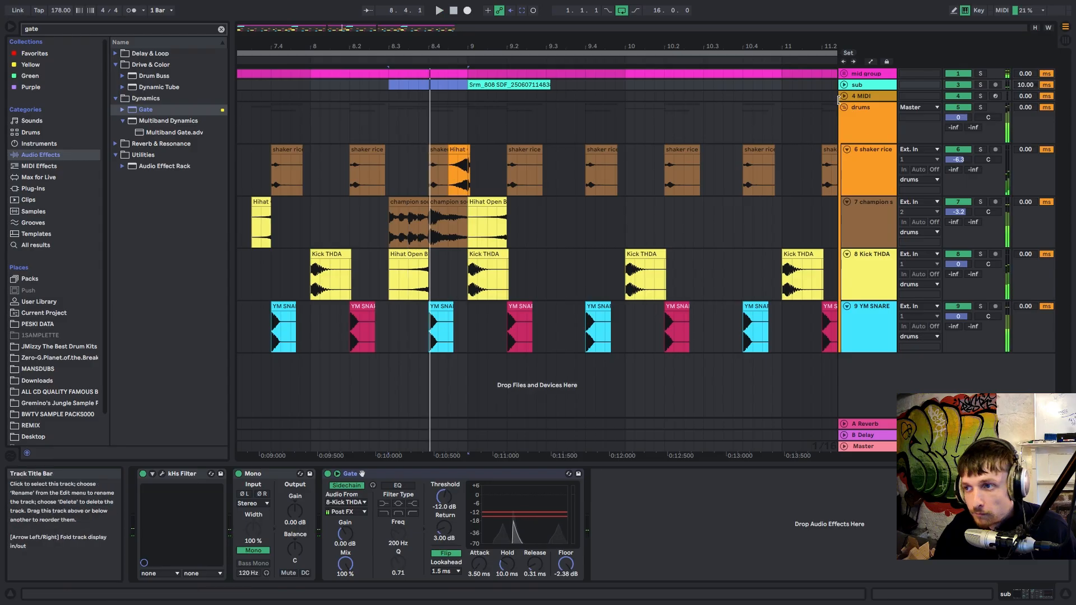
{"action": "key", "text": "Left"}
{"action": "left_click", "coordinate": [394, 108]}
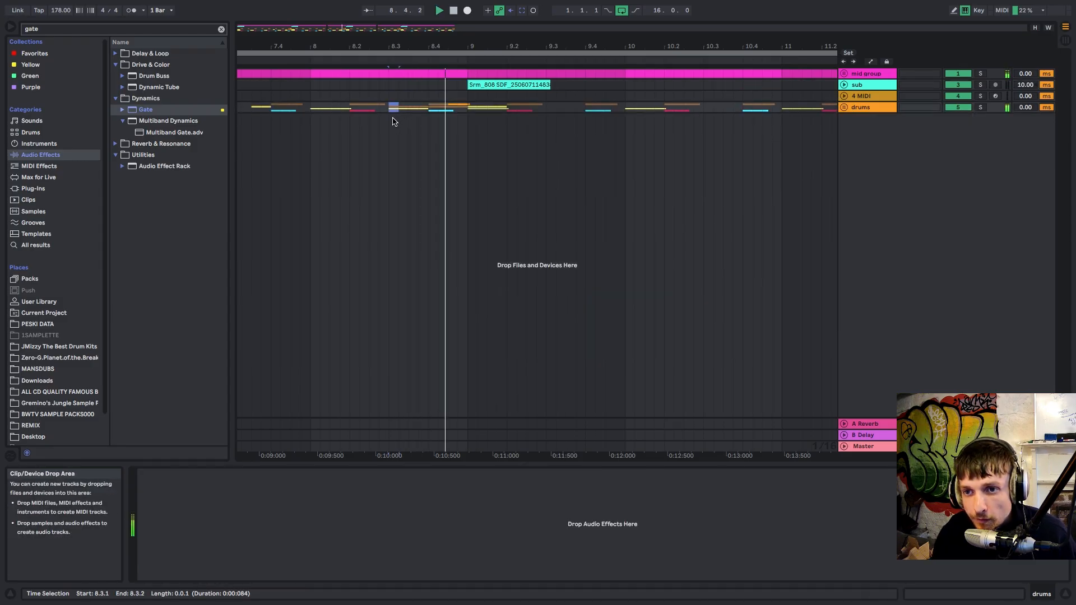
{"action": "left_click", "coordinate": [441, 98]}
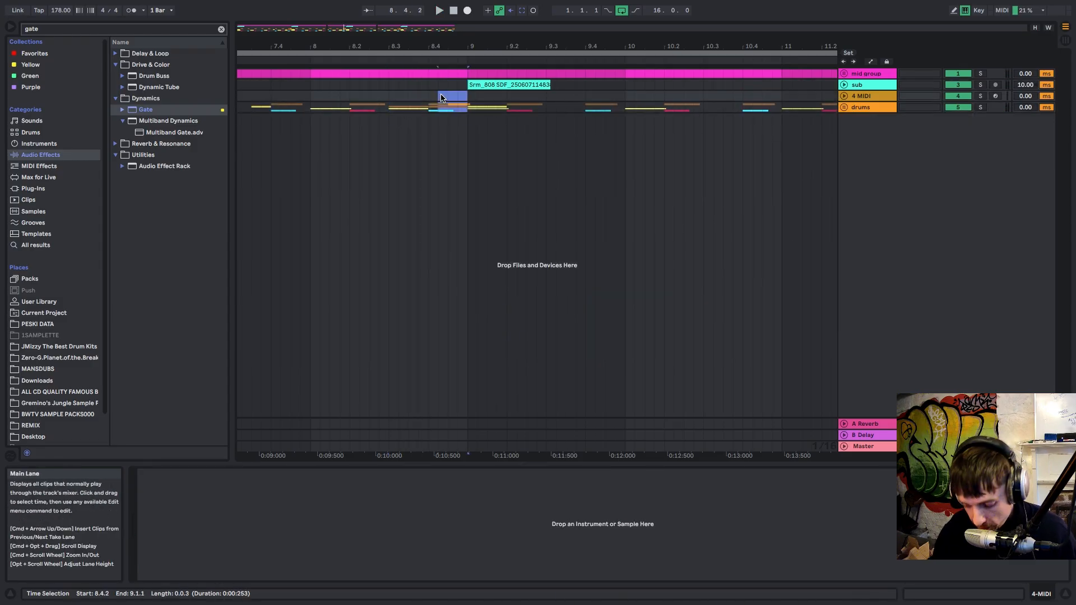
{"action": "left_click", "coordinate": [389, 107]}
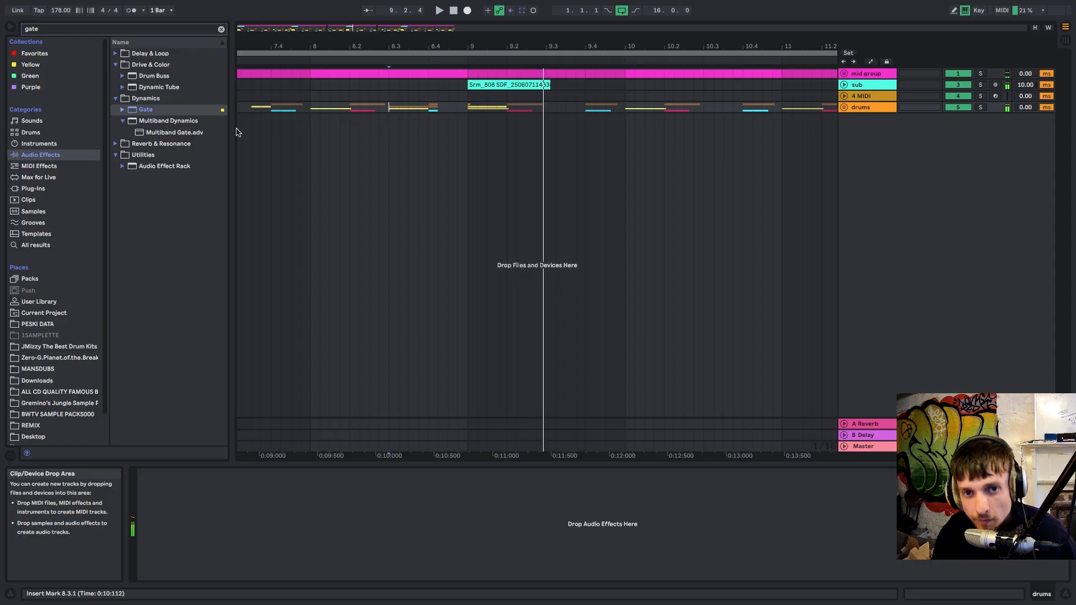
{"action": "key", "text": "space"}
Step: Clear the browser search, open the FREE SAMPLE PACK - JUNE folder, preview S1 J sub.aif and expand the Phaseplant sample pack subfolder
{"action": "left_click", "coordinate": [222, 29]}
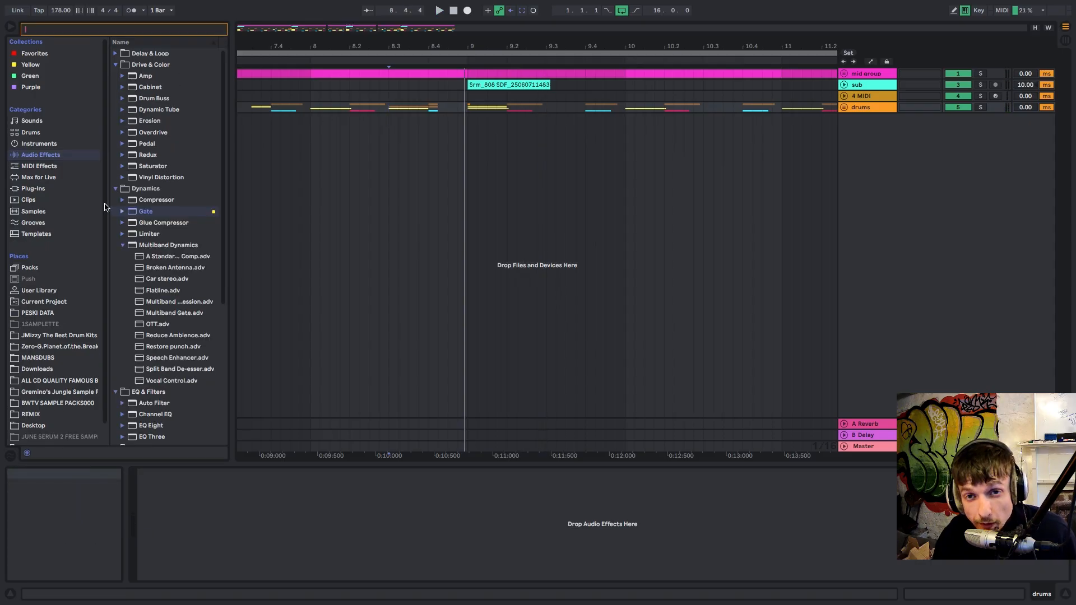
{"action": "scroll", "coordinate": [63, 392], "scroll_direction": "down", "scroll_amount": 1}
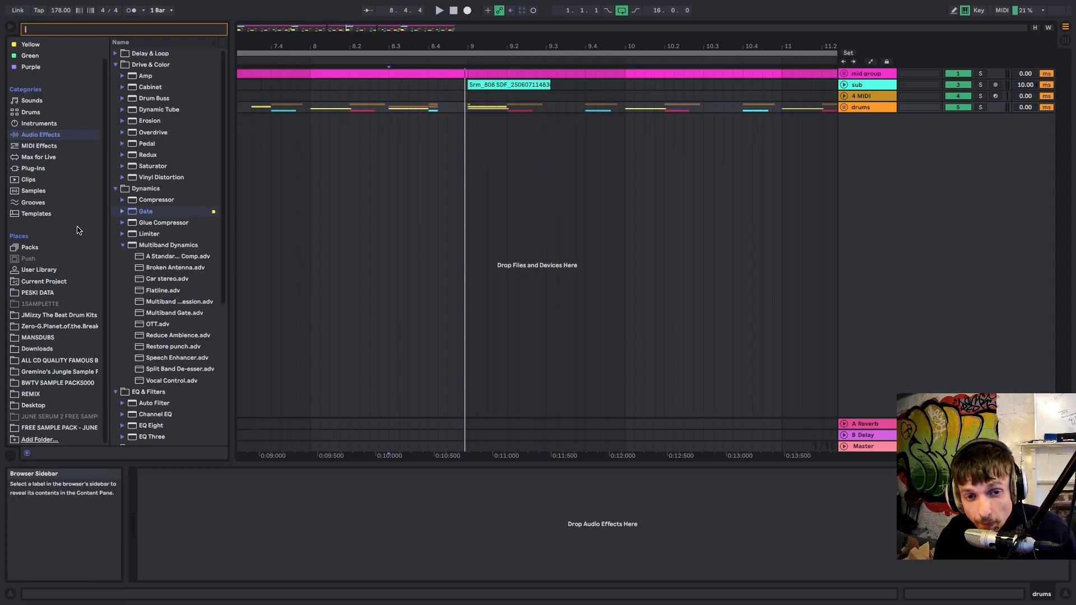
{"action": "left_click", "coordinate": [63, 428]}
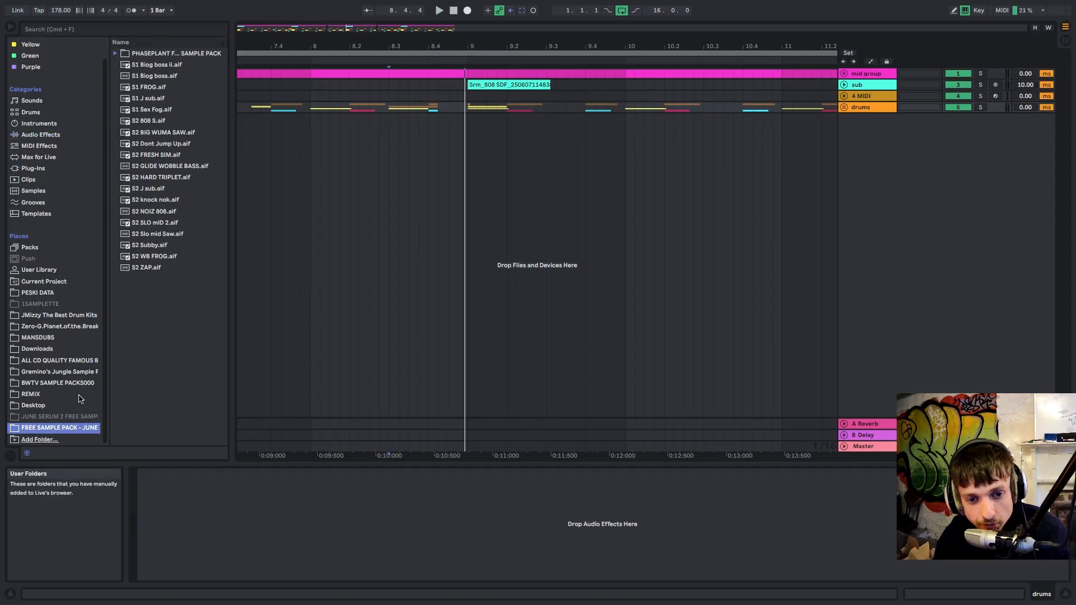
{"action": "left_click", "coordinate": [145, 88]}
{"action": "left_click", "coordinate": [143, 101]}
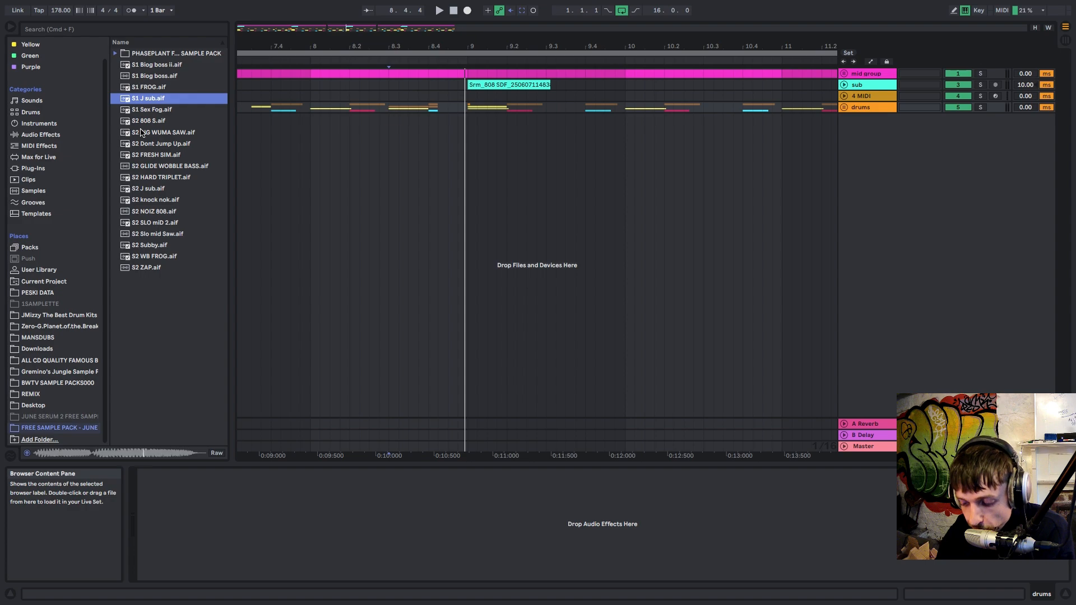
{"action": "left_click", "coordinate": [115, 54]}
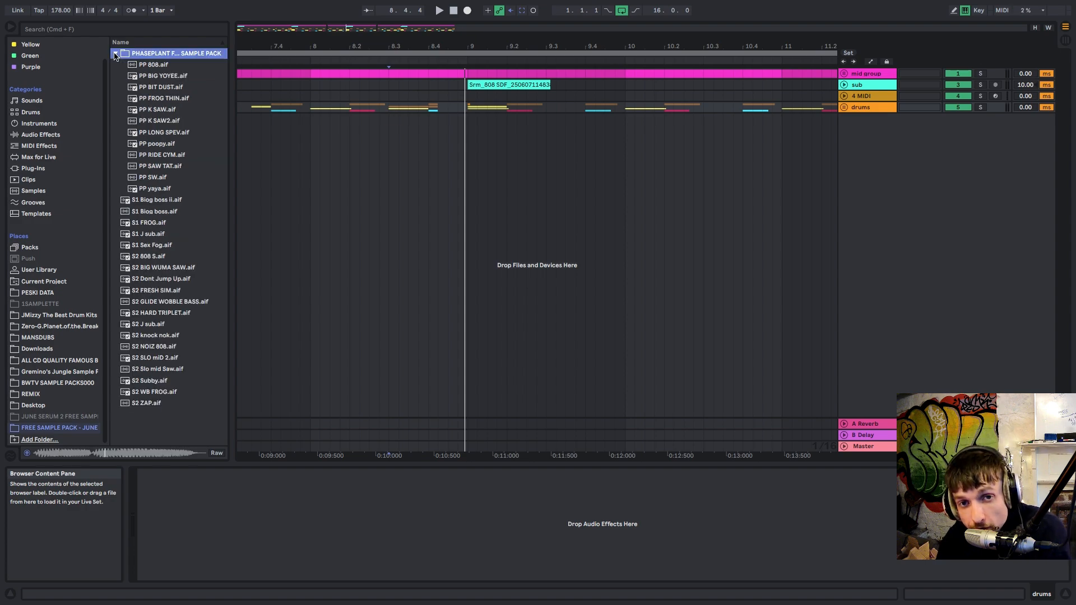
Step: Preview several Phaseplant pack samples and place PP SW.aif on a new audio track at 8.4.1
{"action": "left_click", "coordinate": [151, 120]}
{"action": "left_click", "coordinate": [150, 108]}
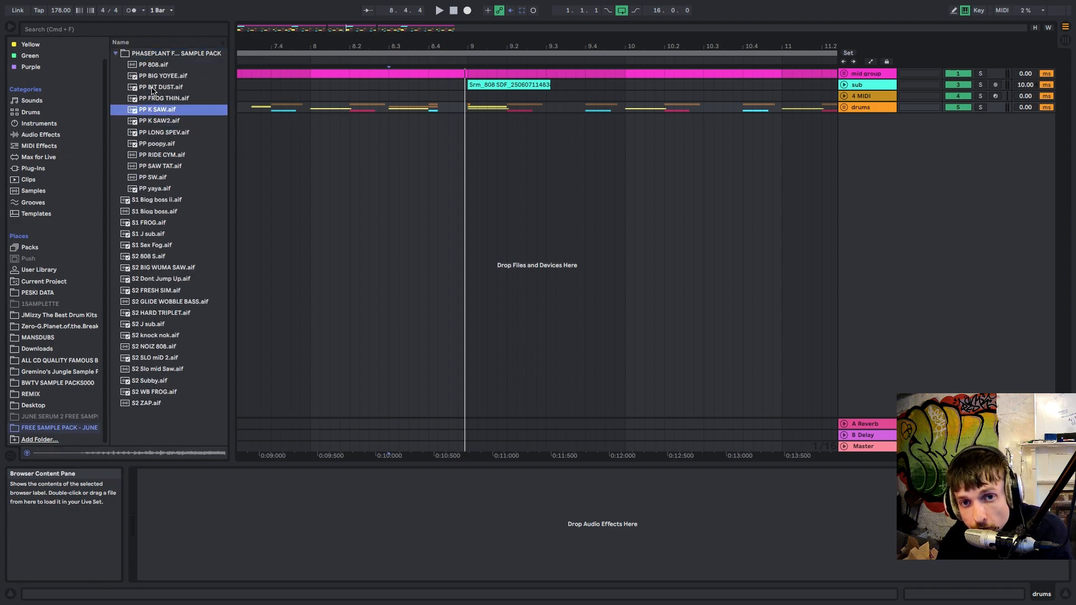
{"action": "left_click", "coordinate": [152, 87]}
{"action": "left_click", "coordinate": [152, 146]}
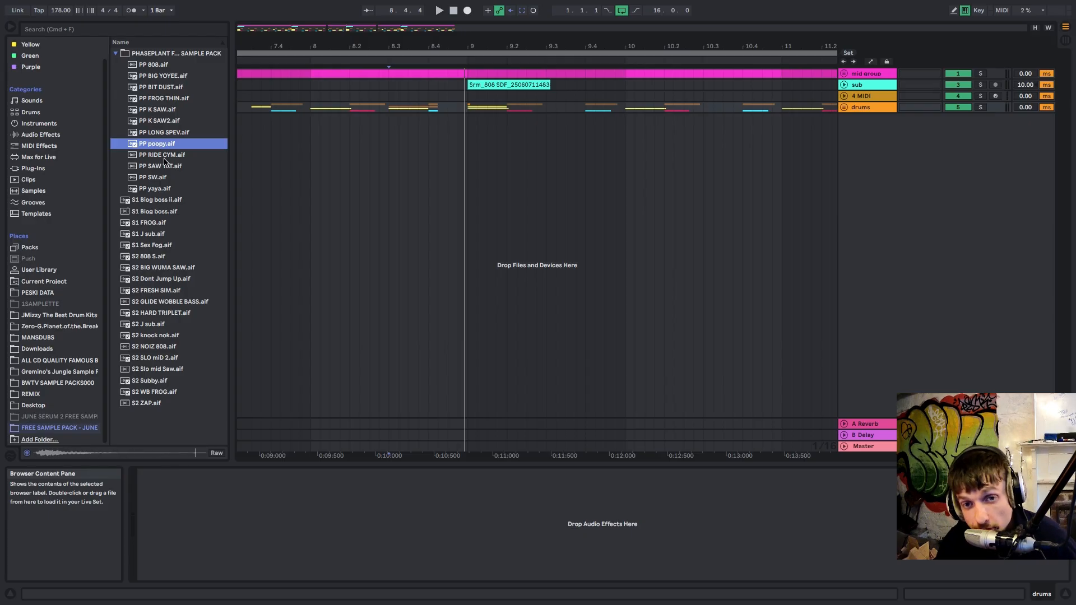
{"action": "left_click", "coordinate": [155, 178]}
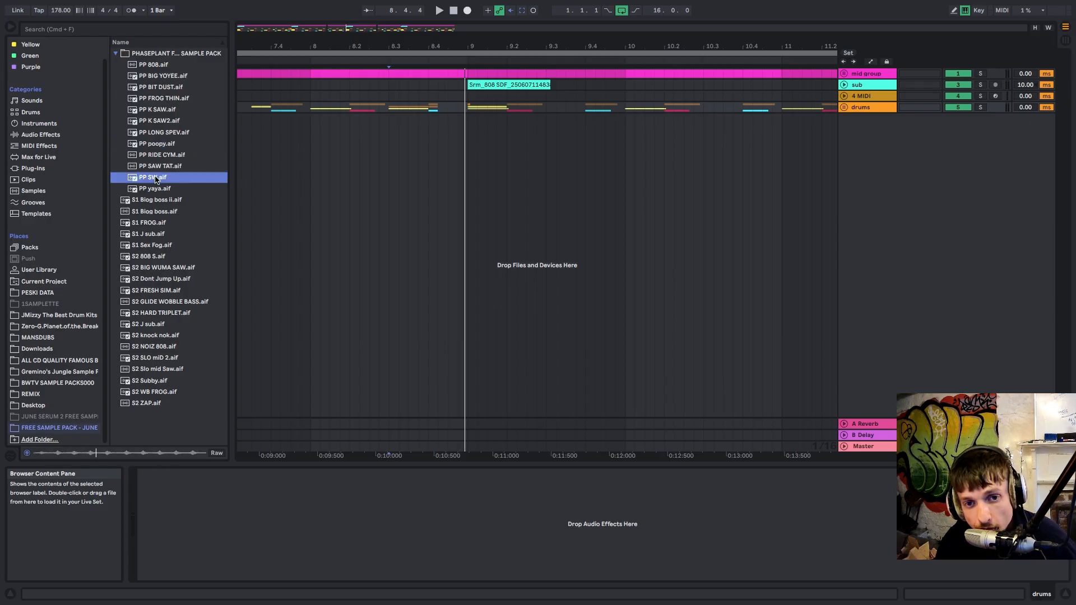
{"action": "left_click_drag", "start_coordinate": [156, 178], "coordinate": [427, 144]}
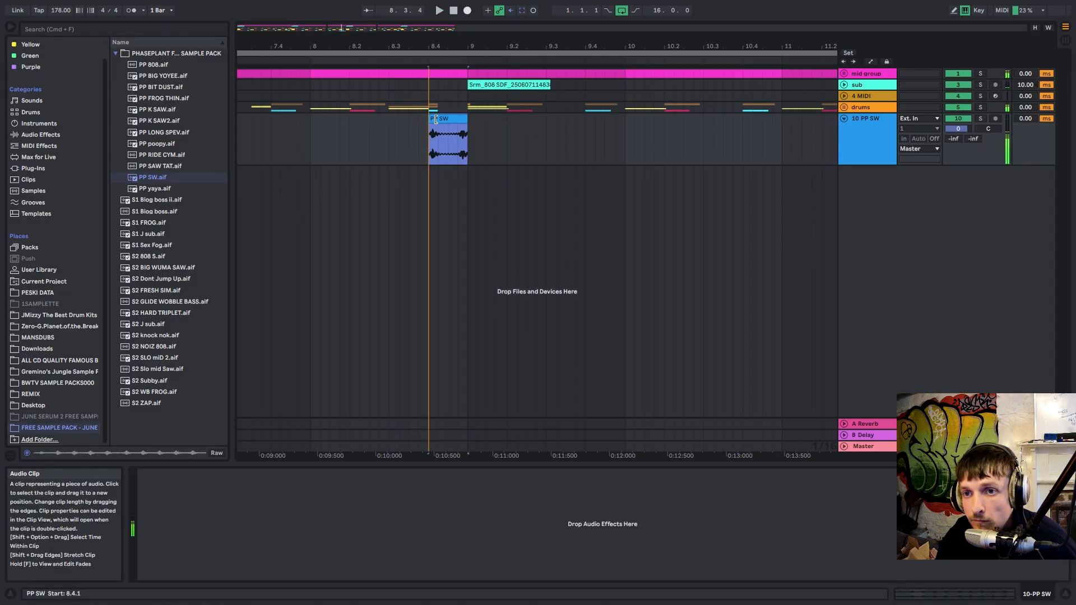
Step: Audition more bass samples and place S2 BIG WUMA SAW.aif before bar 9 and PP LONG SPEV.aif before bar 13 on new tracks
{"action": "left_click", "coordinate": [156, 246]}
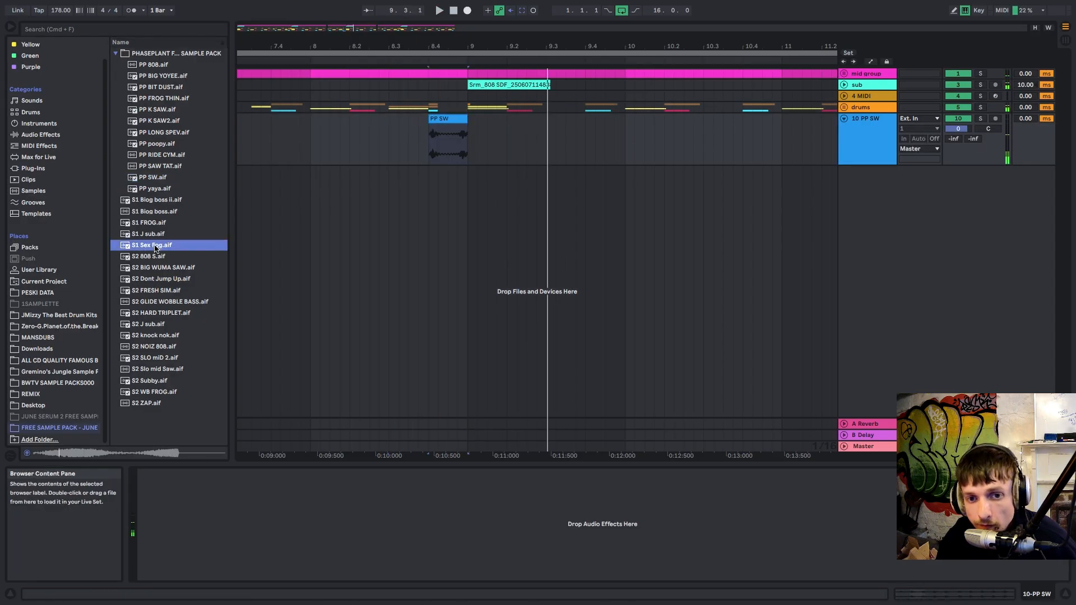
{"action": "left_click", "coordinate": [151, 257]}
{"action": "left_click", "coordinate": [148, 269]}
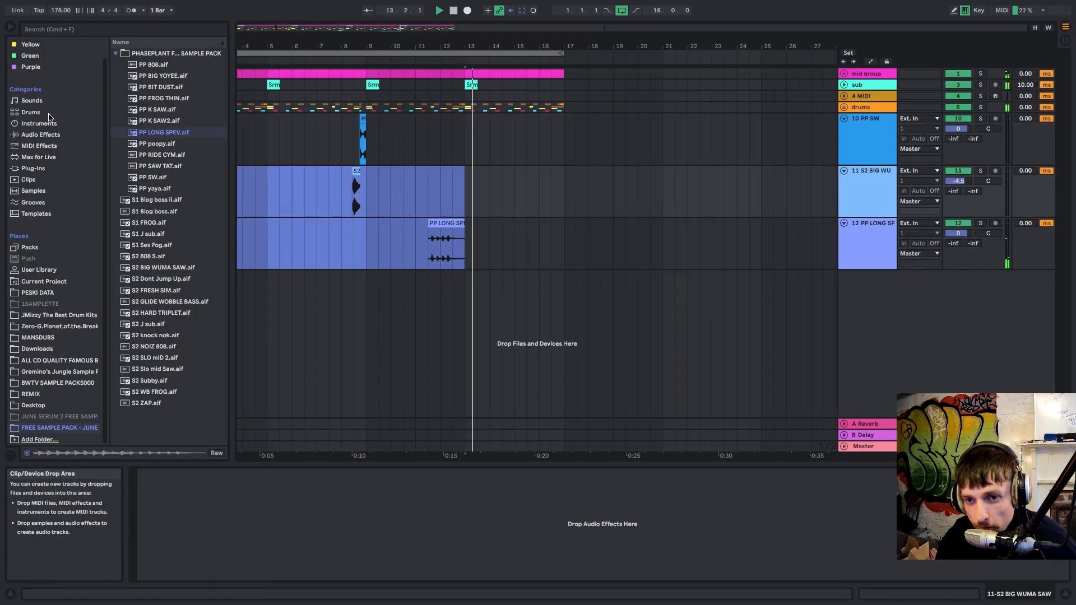
Step: Play back the added bass samples and move the PP LONG SPEV clip to about bar 14
{"action": "left_click_drag", "start_coordinate": [302, 42], "coordinate": [302, 11]}
{"action": "left_click_drag", "start_coordinate": [331, 134], "coordinate": [46, 110]}
{"action": "key", "text": "space"}
{"action": "key", "text": "space"}
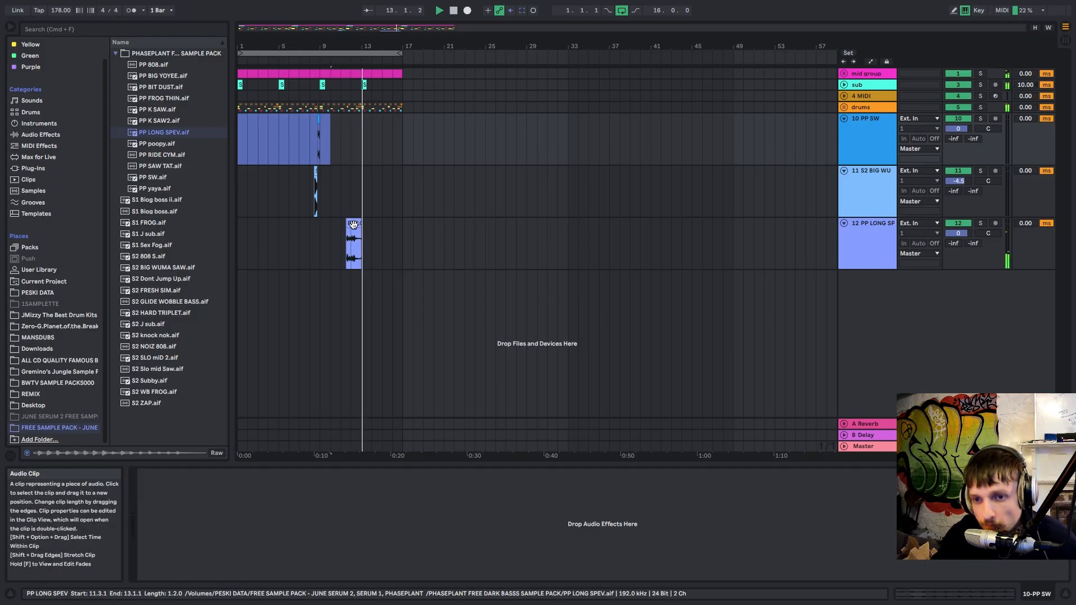
{"action": "key", "text": "Delete"}
{"action": "left_click_drag", "start_coordinate": [356, 240], "coordinate": [381, 237]}
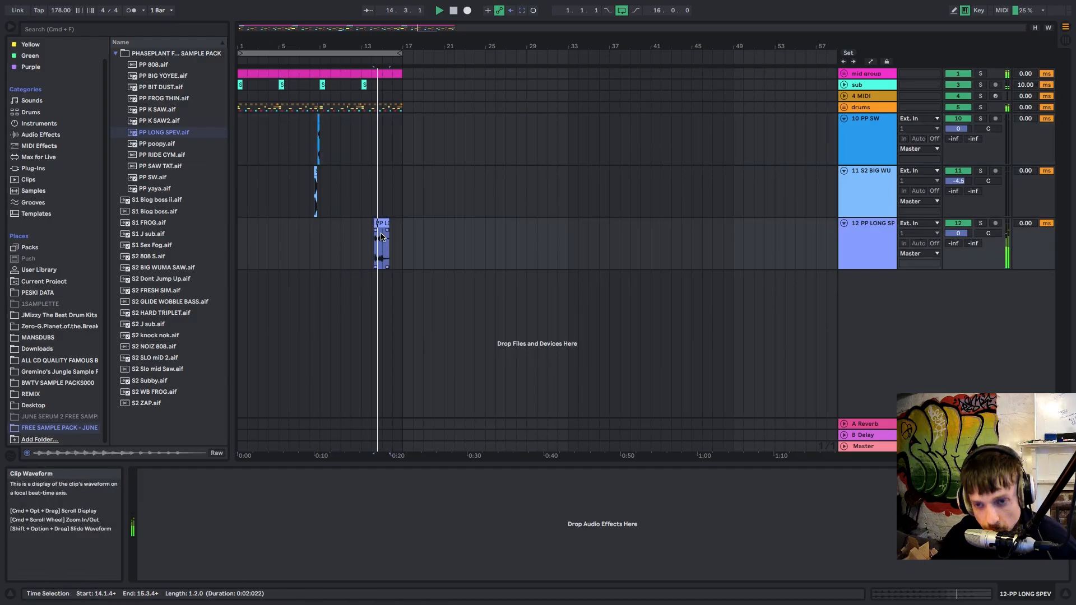
{"action": "left_click", "coordinate": [376, 223]}
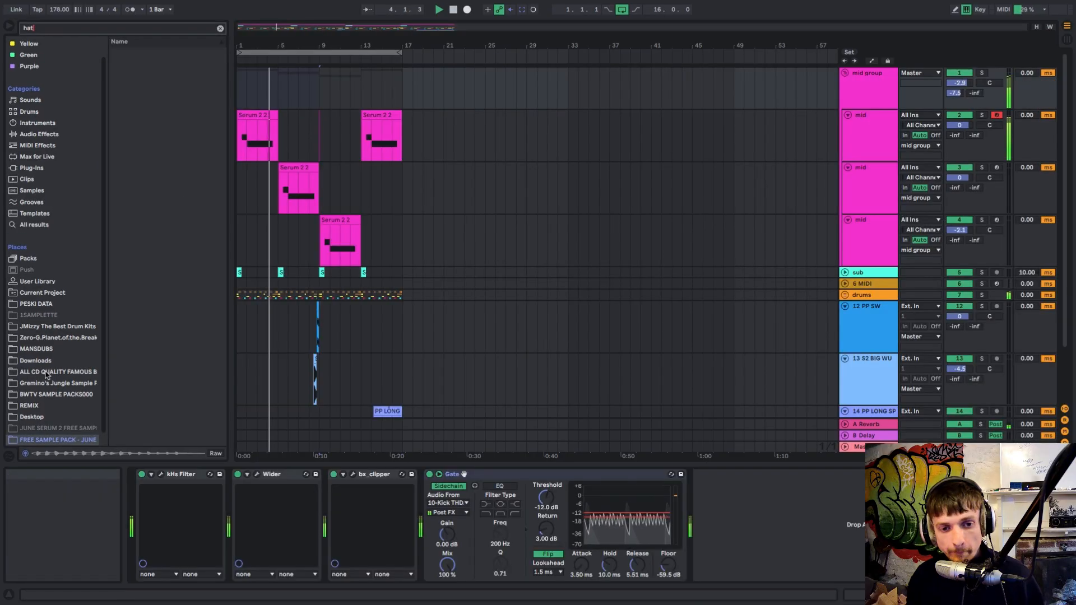
Step: Search the BWTV SAMPLE PACKS000 folder for hat samples
{"action": "left_click", "coordinate": [53, 394]}
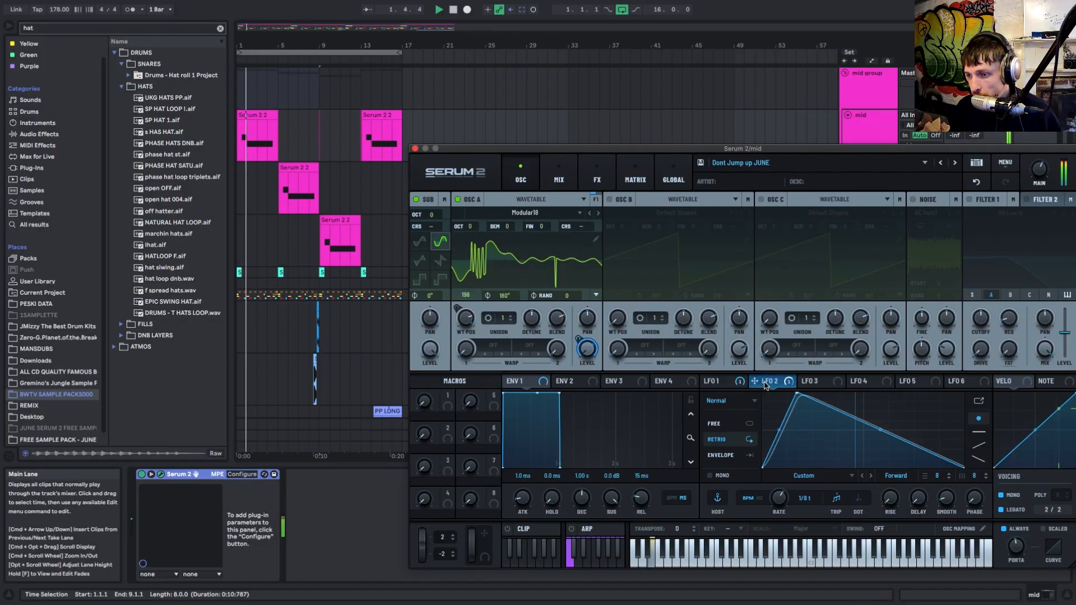
Step: Assign Serum 2's Macro 1 to the LFO 2 rate on the first mid track and expose Macro 1 as an automatable device parameter
{"action": "key", "text": "space"}
{"action": "left_click_drag", "start_coordinate": [705, 488], "coordinate": [773, 496]}
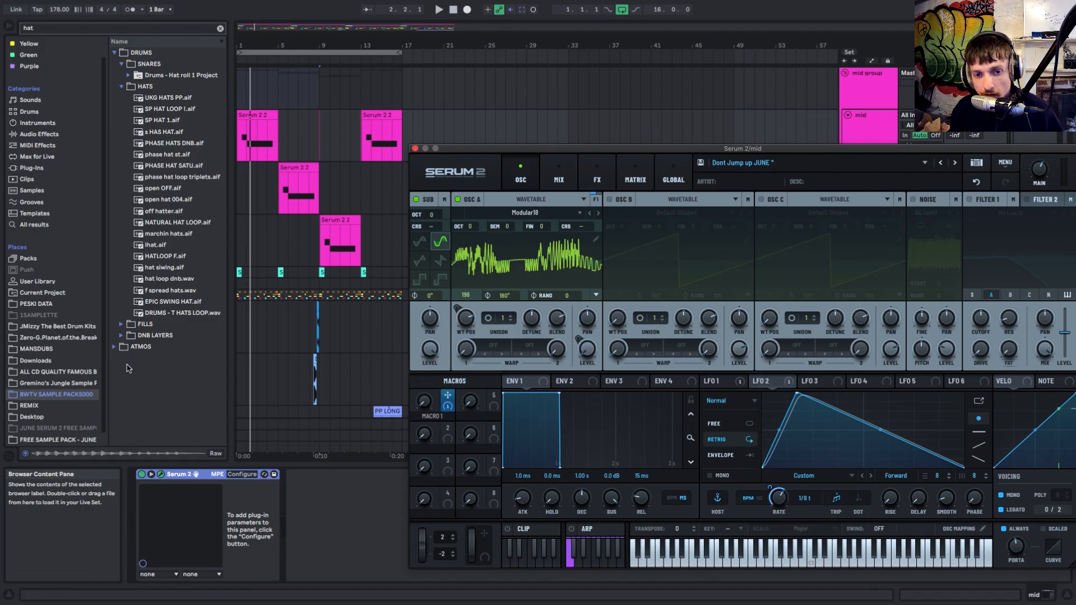
{"action": "left_click", "coordinate": [242, 474]}
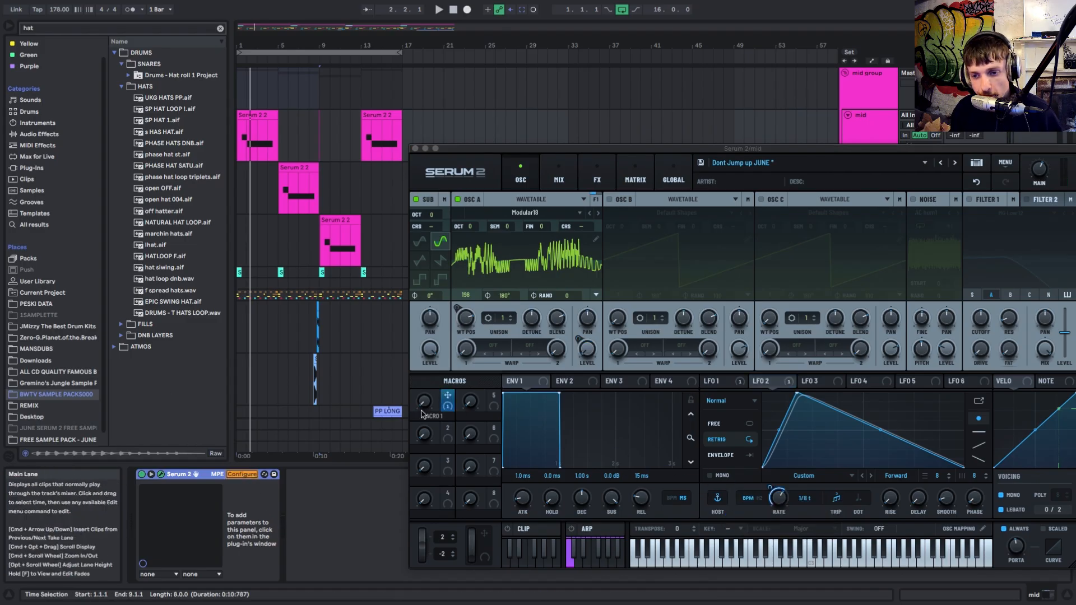
{"action": "left_click", "coordinate": [424, 401]}
{"action": "left_click", "coordinate": [242, 474]}
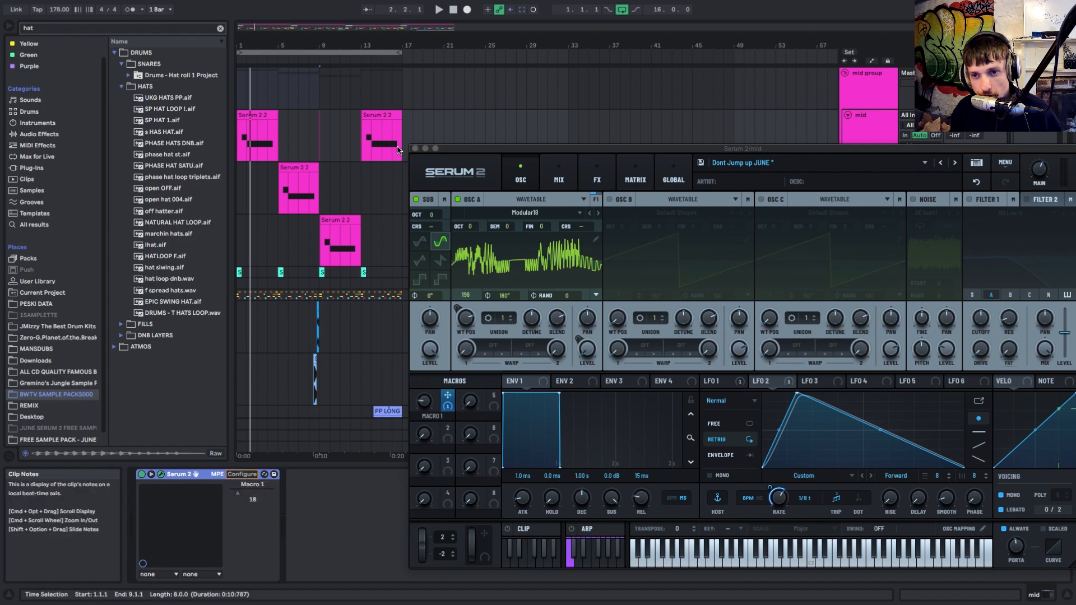
{"action": "left_click", "coordinate": [415, 149]}
Step: Automate Macro 1 on the first mid track, starting at 0 and varying it across the clips at bars 1 and 13
{"action": "left_click", "coordinate": [484, 166]}
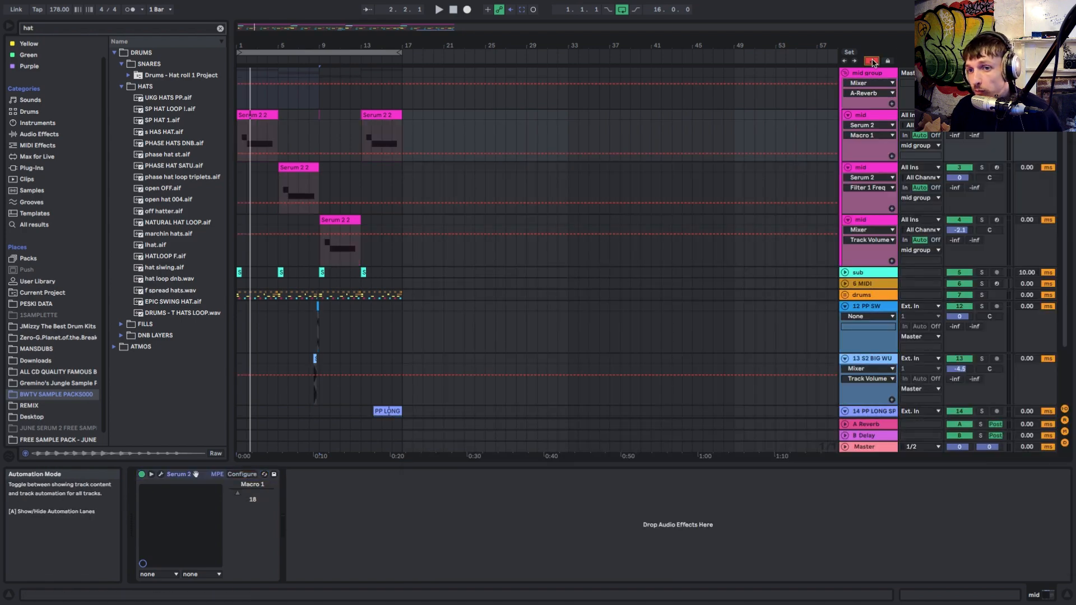
{"action": "left_click_drag", "start_coordinate": [276, 153], "coordinate": [276, 161]}
{"action": "key", "text": "space"}
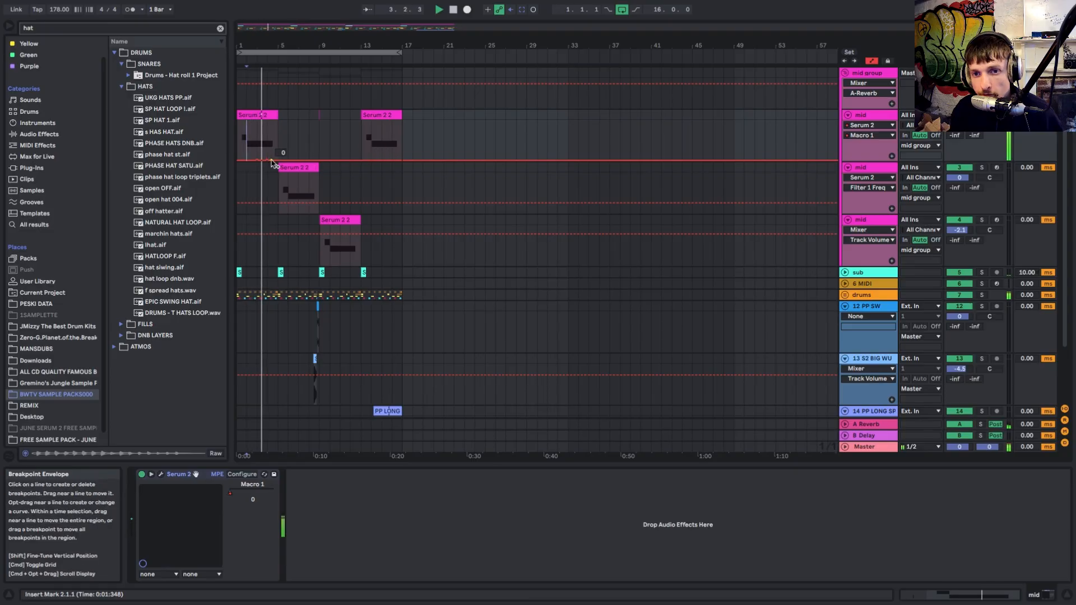
{"action": "left_click", "coordinate": [362, 135]}
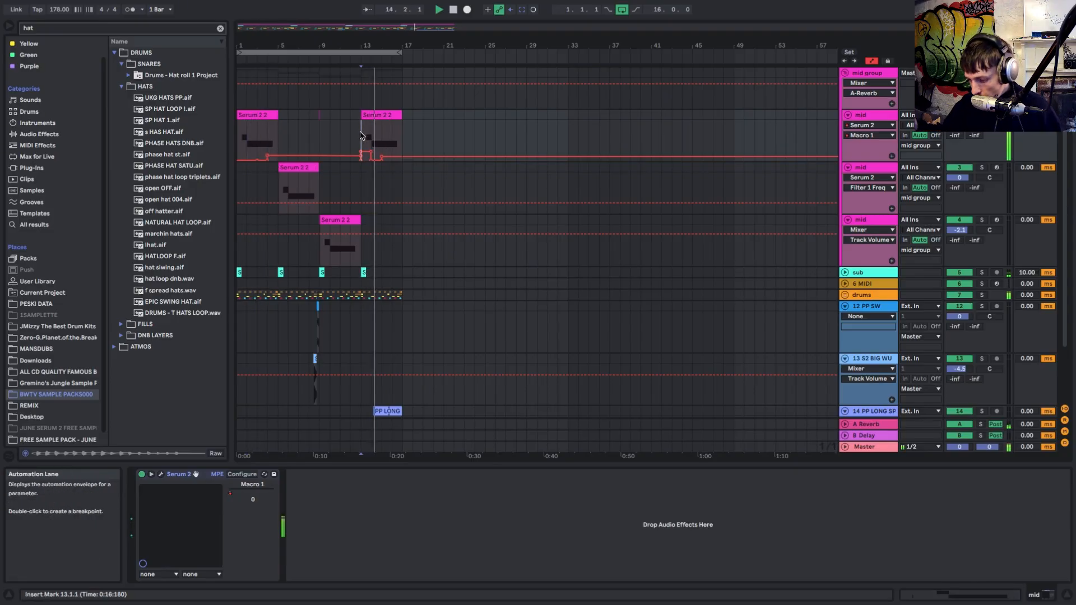
{"action": "left_click_drag", "start_coordinate": [385, 159], "coordinate": [382, 156]}
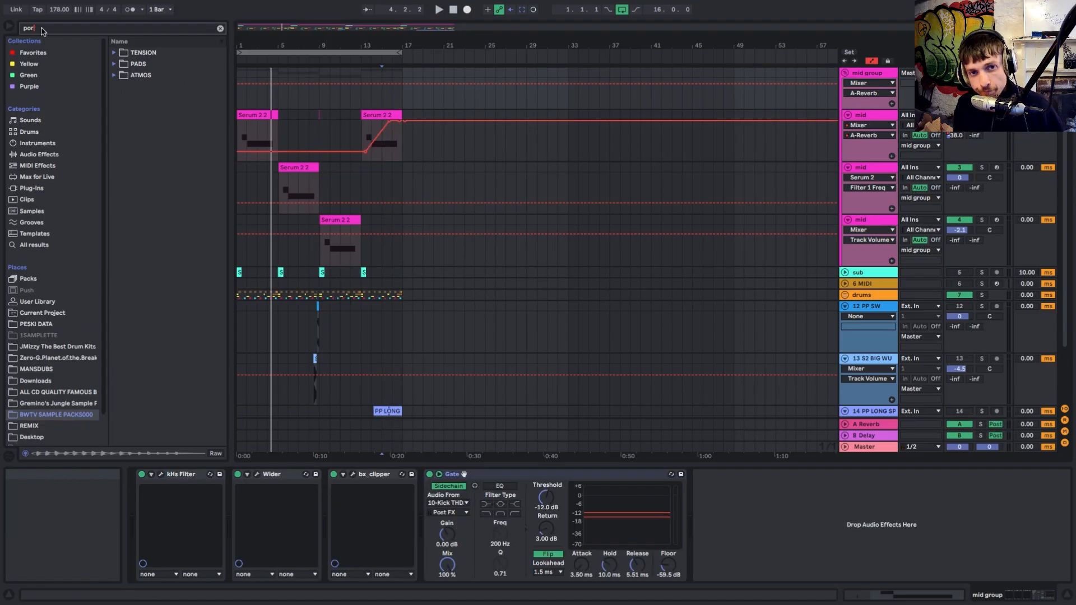
Step: Search the plug-ins for Portal and add it after the Gate on the mid group, followed by OTT
{"action": "left_click", "coordinate": [31, 188]}
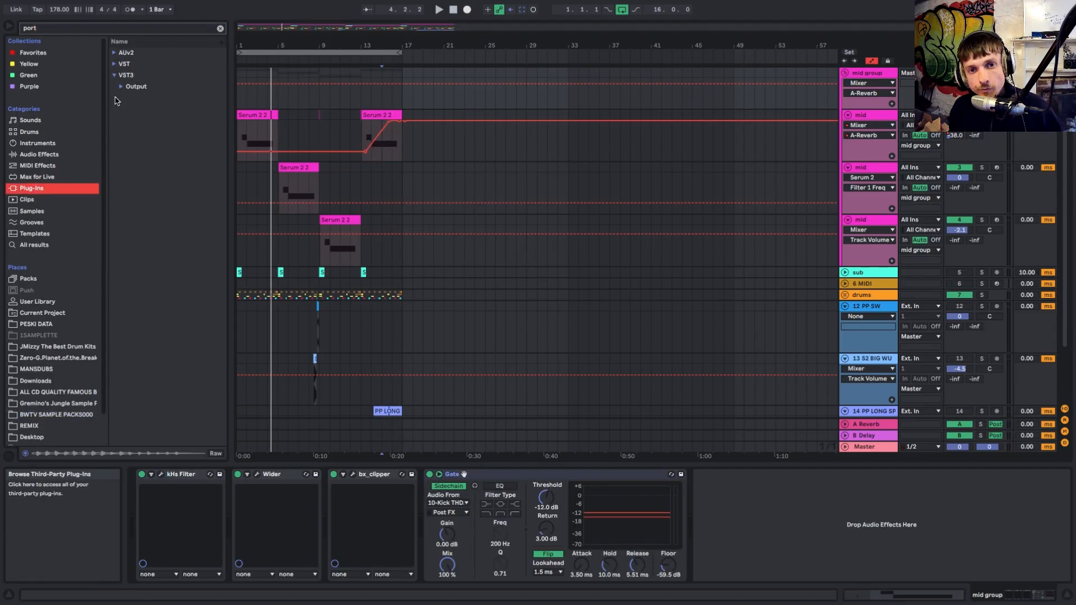
{"action": "left_click", "coordinate": [137, 86]}
{"action": "left_click_drag", "start_coordinate": [154, 97], "coordinate": [375, 70]}
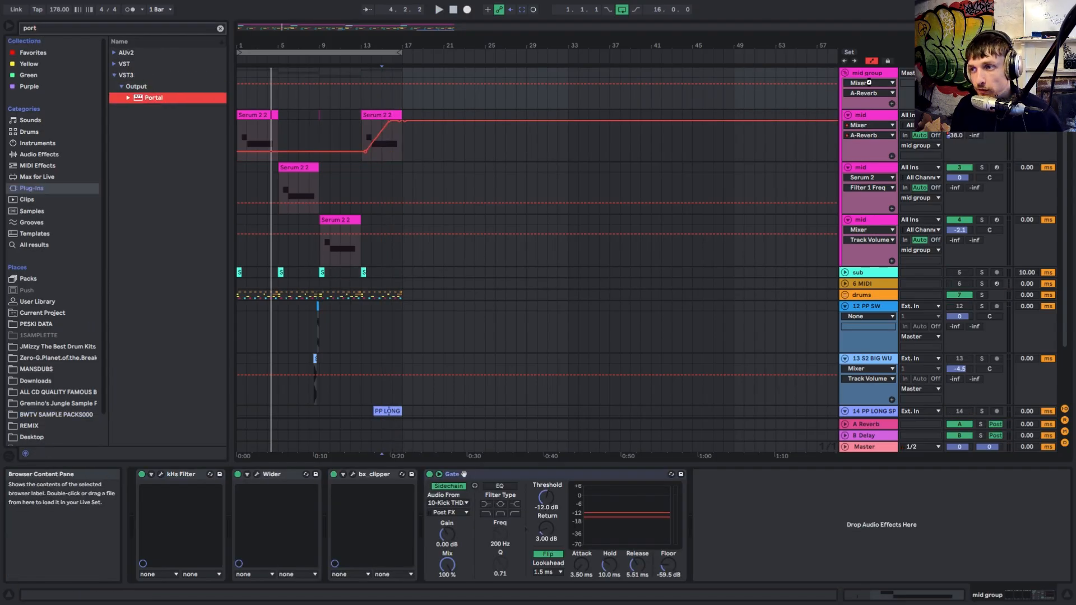
{"action": "left_click_drag", "start_coordinate": [833, 105], "coordinate": [833, 106]}
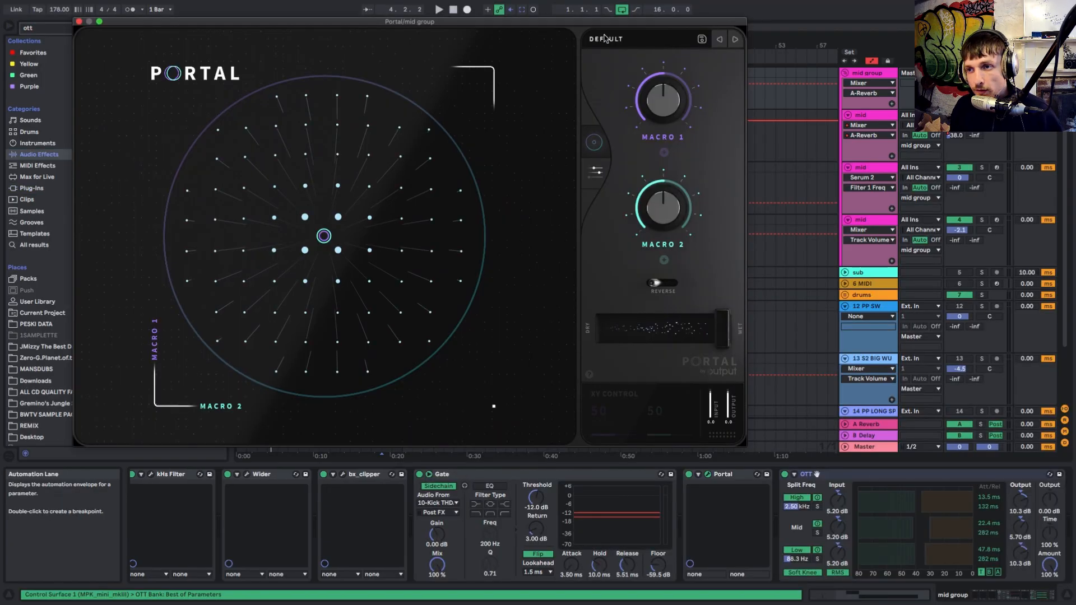
Step: Load the Event Repetition preset in Portal and set the OTT amount to 55 %
{"action": "left_click", "coordinate": [611, 39]}
{"action": "left_click", "coordinate": [193, 110]}
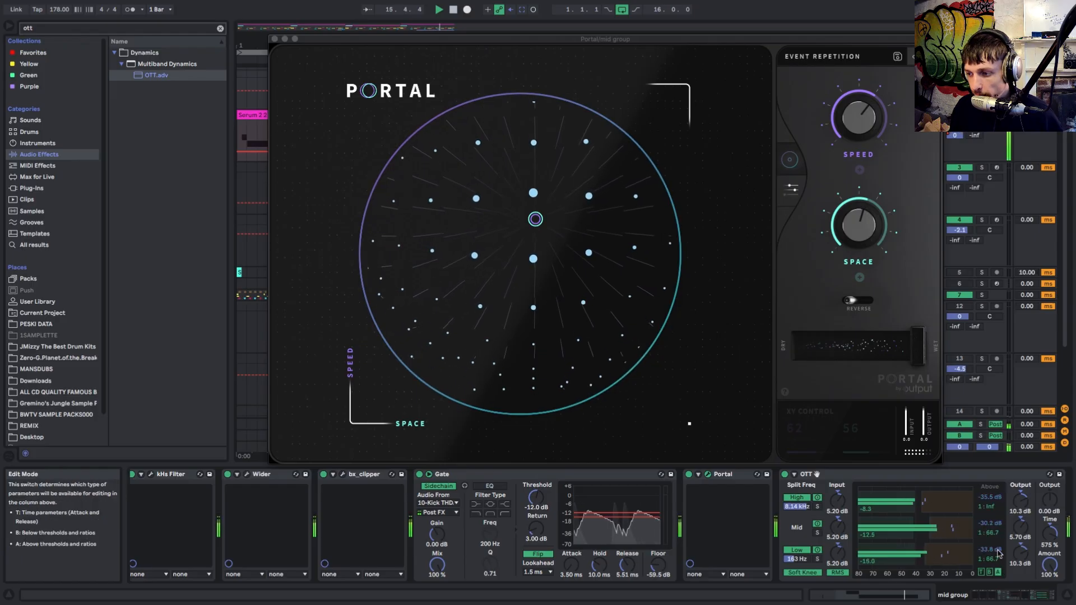
{"action": "left_click_drag", "start_coordinate": [1048, 570], "coordinate": [1048, 589]}
Step: Record the mid group through Portal's Swarm Redux preset onto the resampling audio track and stop the transport
{"action": "left_click", "coordinate": [709, 474]}
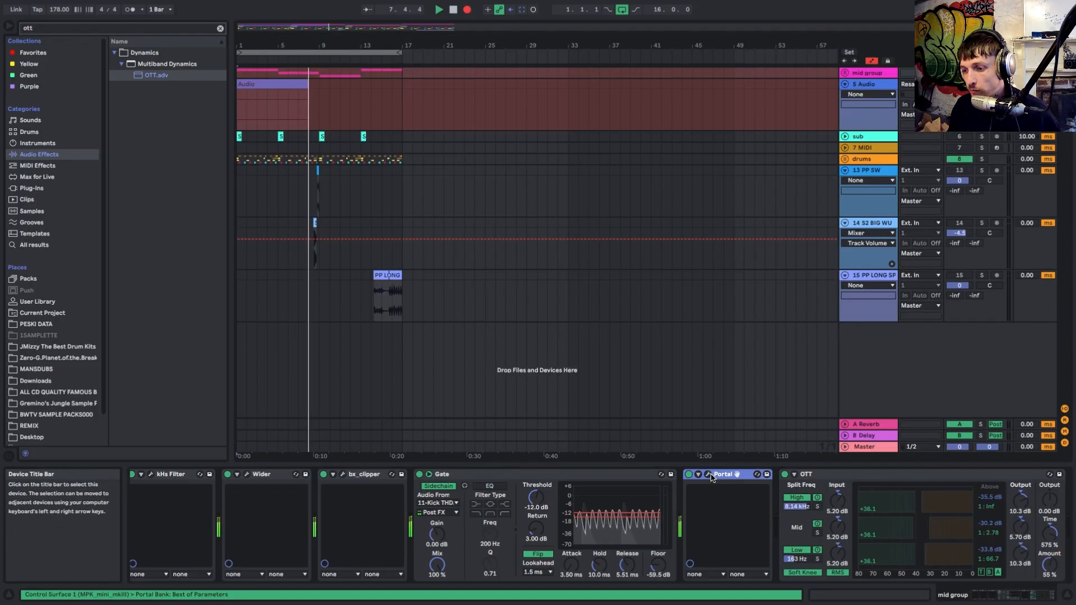
{"action": "left_click", "coordinate": [709, 474]}
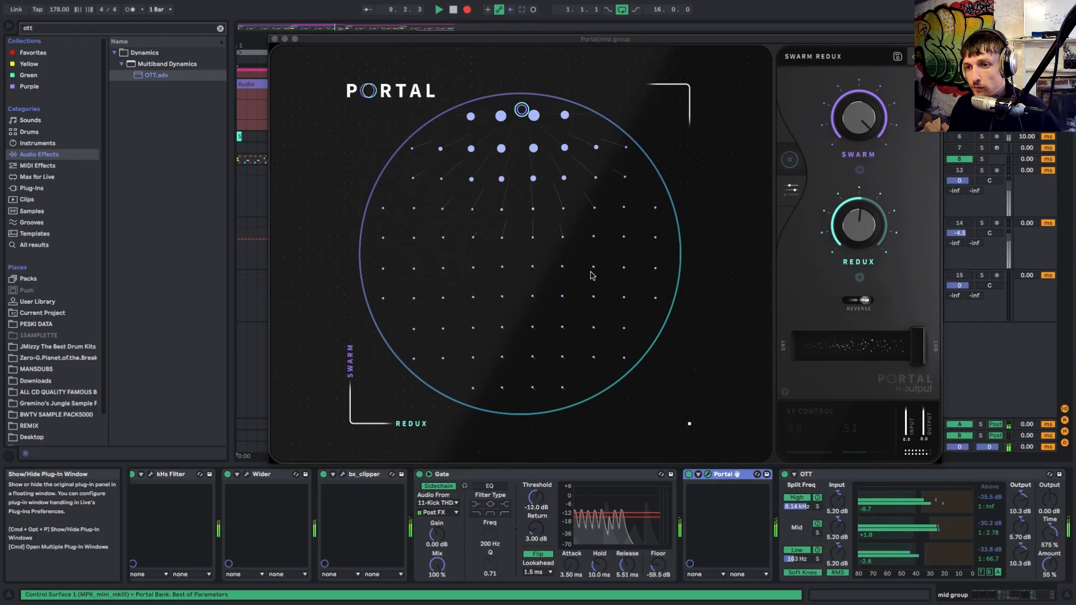
{"action": "left_click", "coordinate": [343, 112]}
{"action": "left_click_drag", "start_coordinate": [343, 112], "coordinate": [393, 90]}
{"action": "key", "text": "space"}
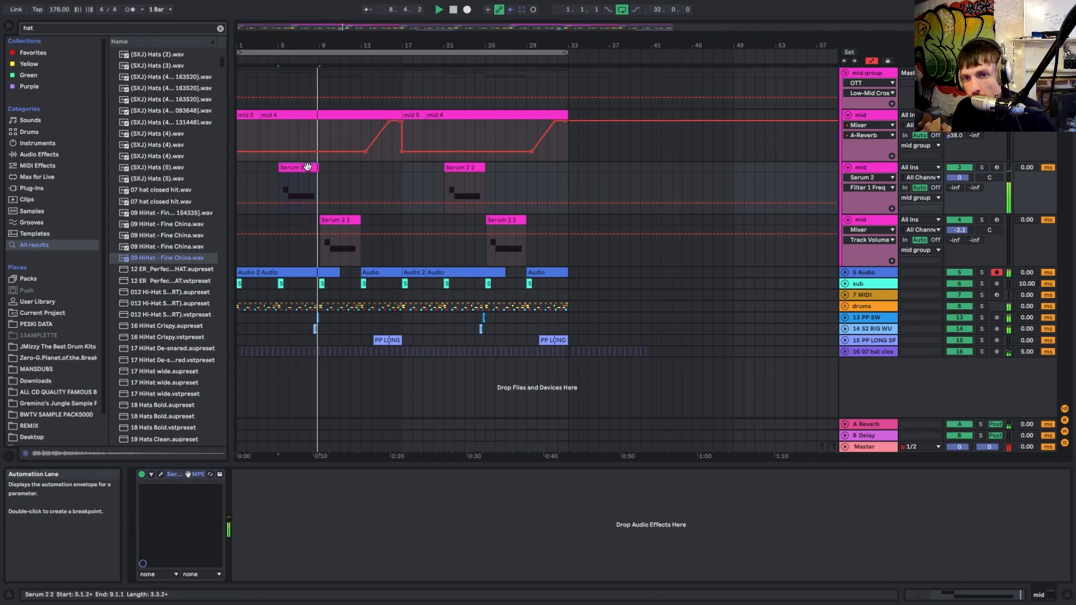
{"action": "left_click_drag", "start_coordinate": [308, 183], "coordinate": [379, 115]}
{"action": "left_click", "coordinate": [420, 115]}
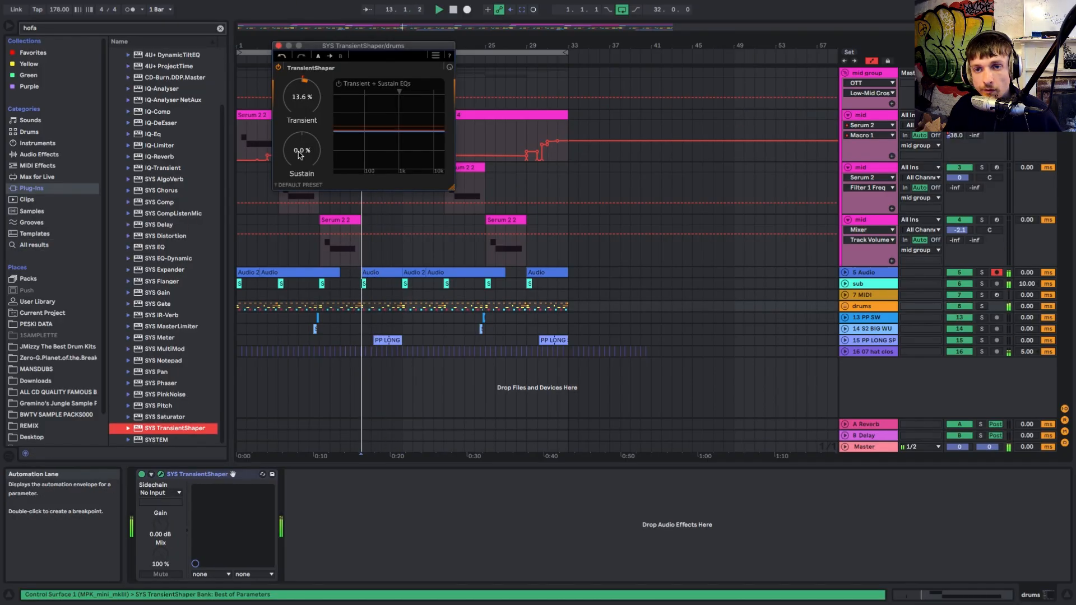
Step: Add SYS TransientShaper with Transient at 13.6 % to the drums group and a kHs Frequency Shifter at 91.5 Hz to the snare
{"action": "left_click", "coordinate": [278, 46]}
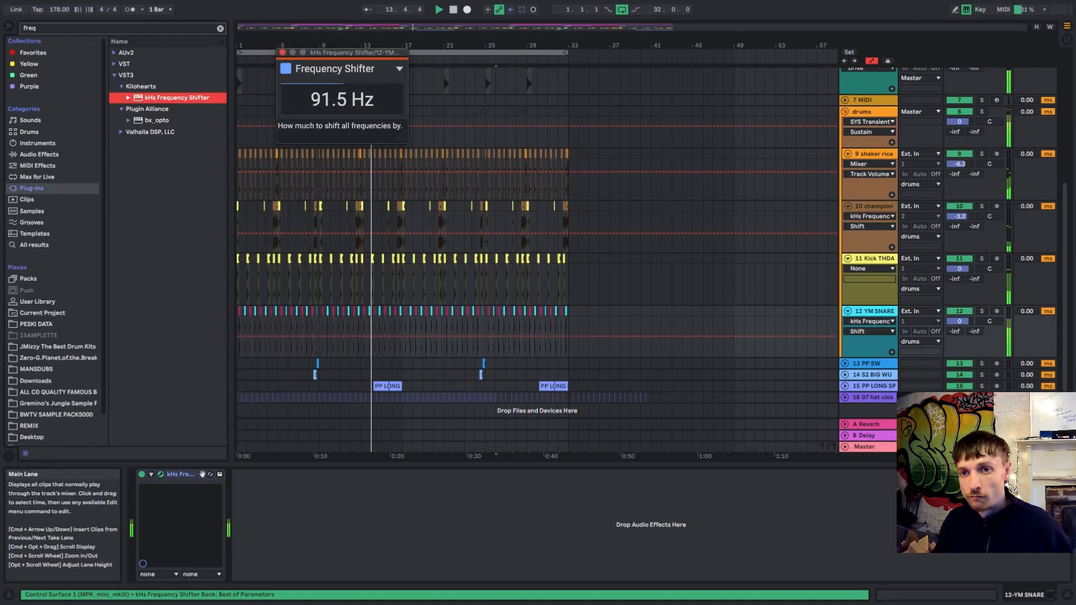
{"action": "left_click", "coordinate": [282, 52]}
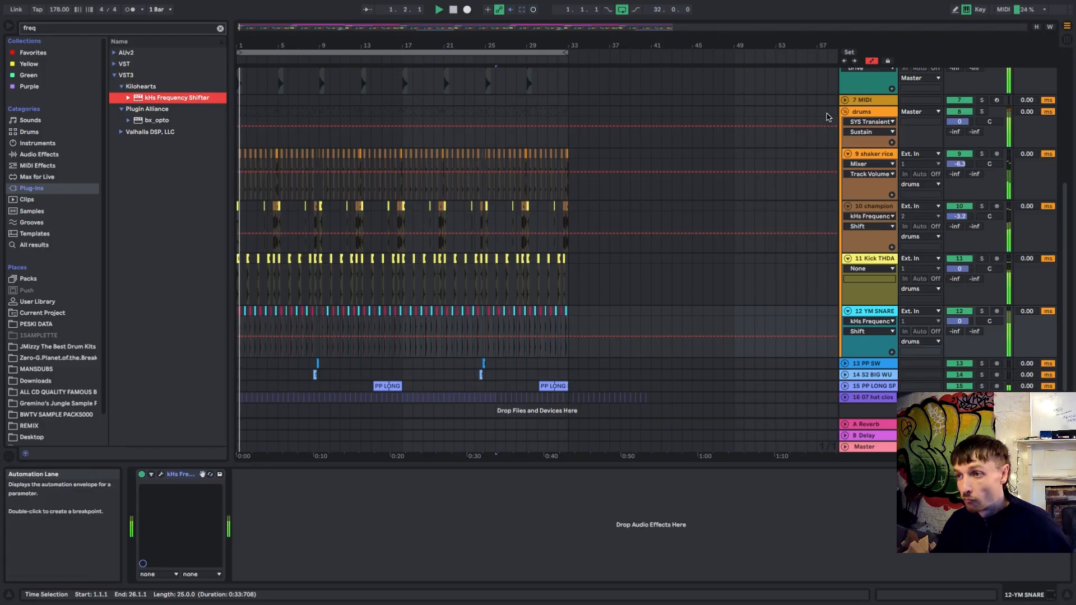
Step: Collapse the tracks and add a kHs Frequency Shifter to the mid group, shifting it to about -274 Hz
{"action": "left_click", "coordinate": [846, 153], "text": "alt"}
{"action": "left_click", "coordinate": [867, 73]}
{"action": "left_click_drag", "start_coordinate": [370, 95], "coordinate": [369, 121]}
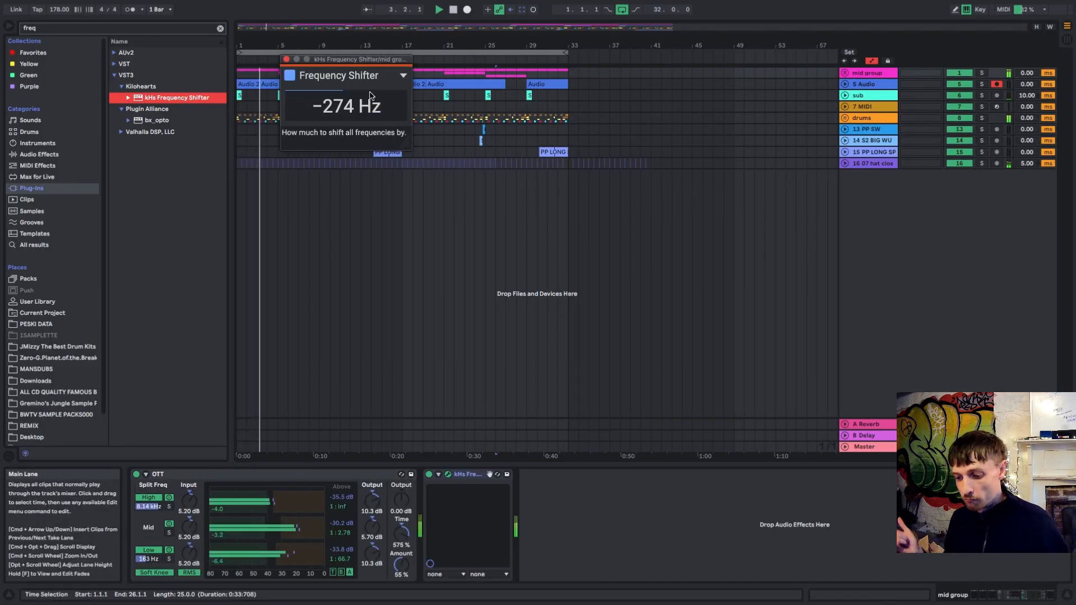